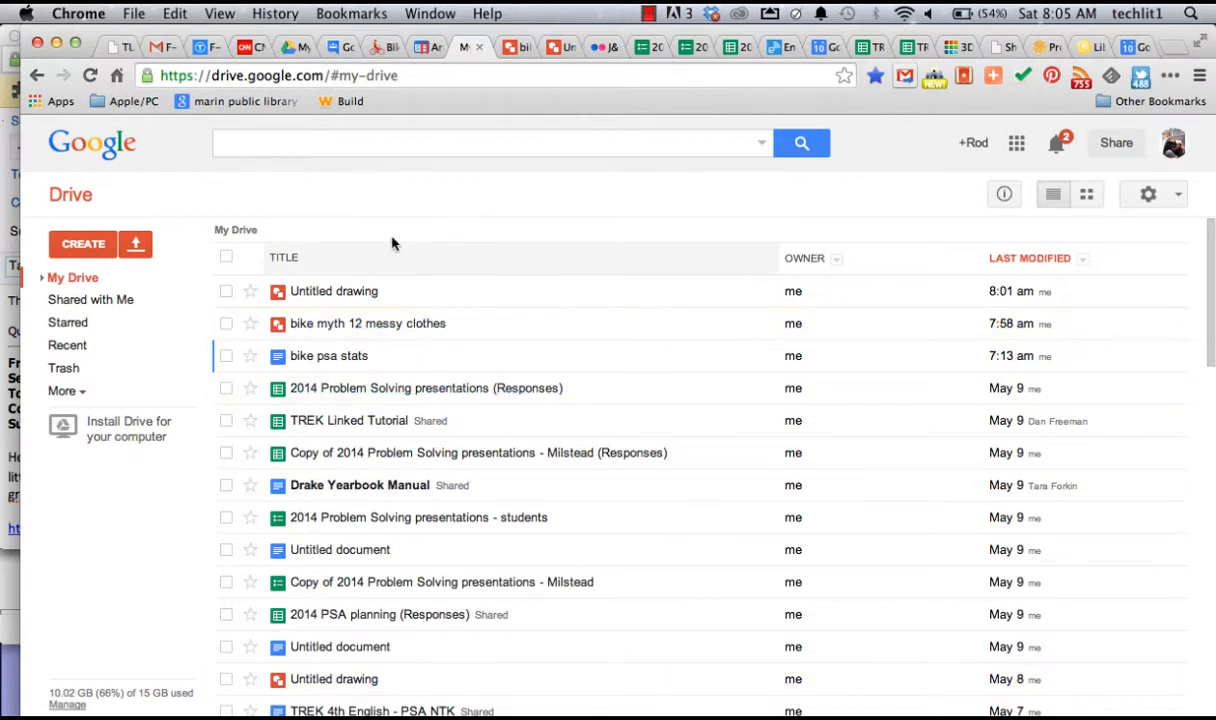
Create a new drawing in Drive and enlarge its canvas slightly from the lower corner.
{"action": "left_click", "coordinate": [84, 246]}
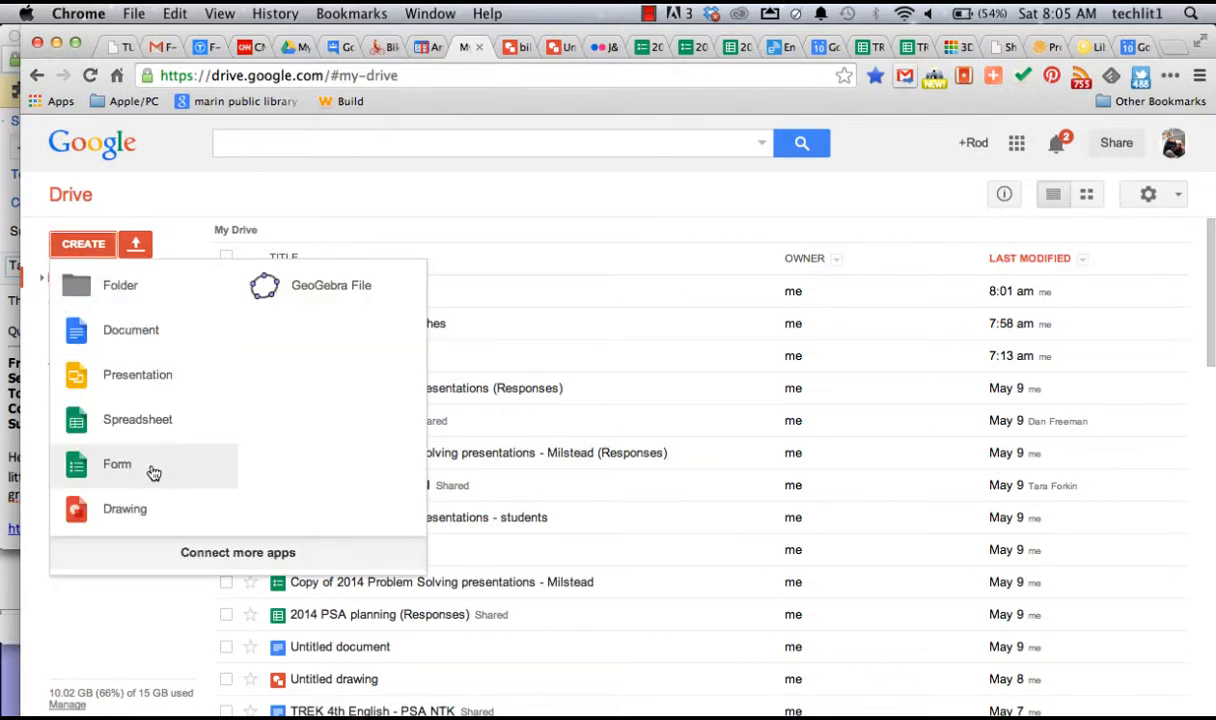
{"action": "left_click", "coordinate": [133, 512]}
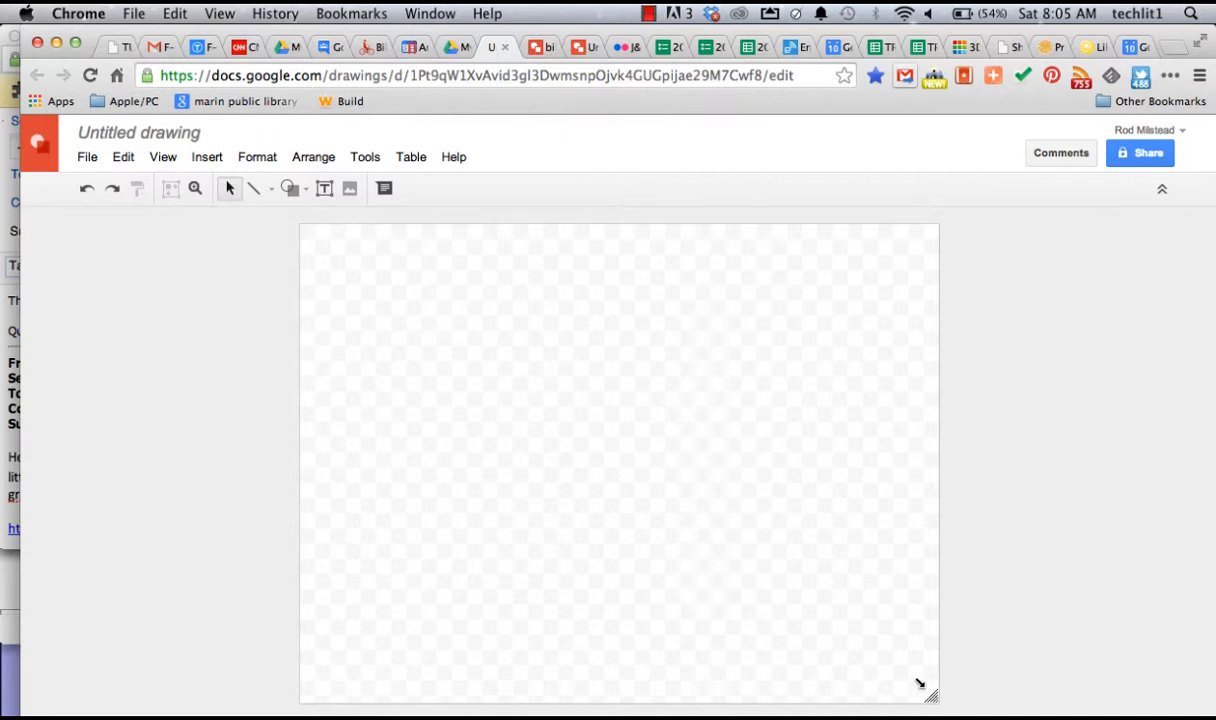
{"action": "left_click_drag", "start_coordinate": [933, 696], "coordinate": [951, 708]}
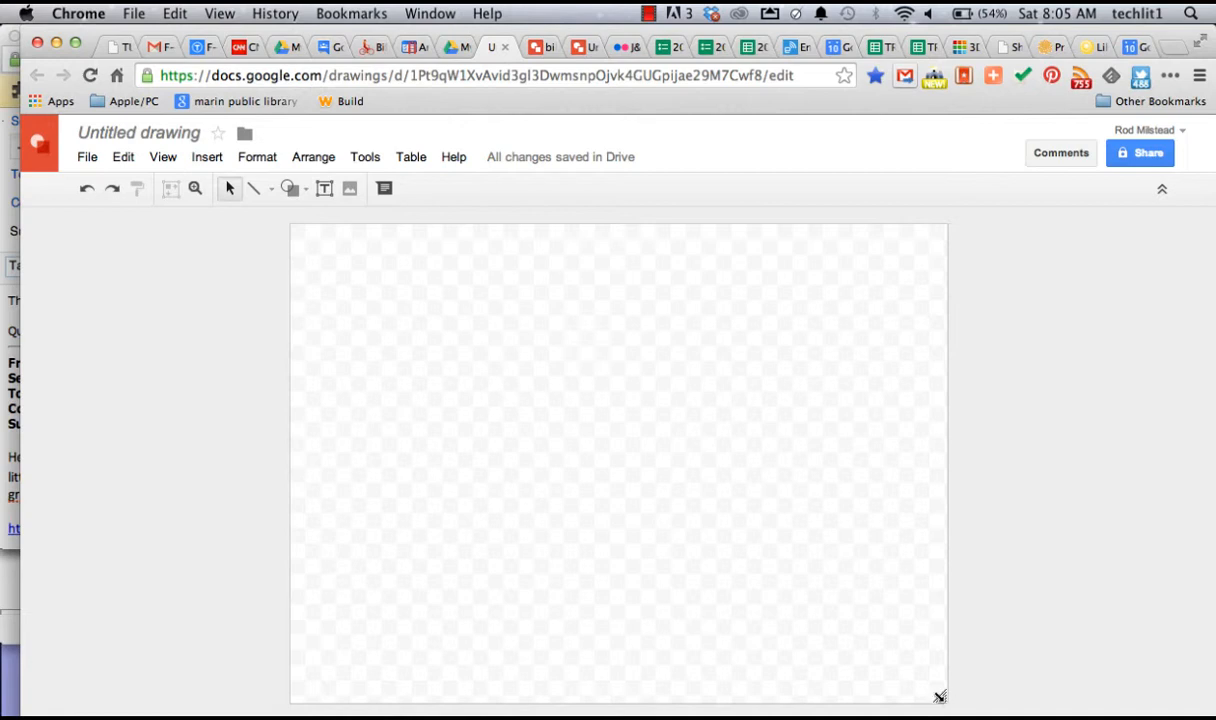
{"action": "mouse_move", "coordinate": [939, 695]}
{"action": "left_mouse_down"}
{"action": "mouse_move", "coordinate": [874, 682]}
{"action": "mouse_move", "coordinate": [744, 710]}
{"action": "mouse_move", "coordinate": [586, 687]}
{"action": "mouse_move", "coordinate": [578, 701]}
{"action": "mouse_move", "coordinate": [926, 655]}
{"action": "mouse_move", "coordinate": [944, 700]}
{"action": "left_mouse_up"}
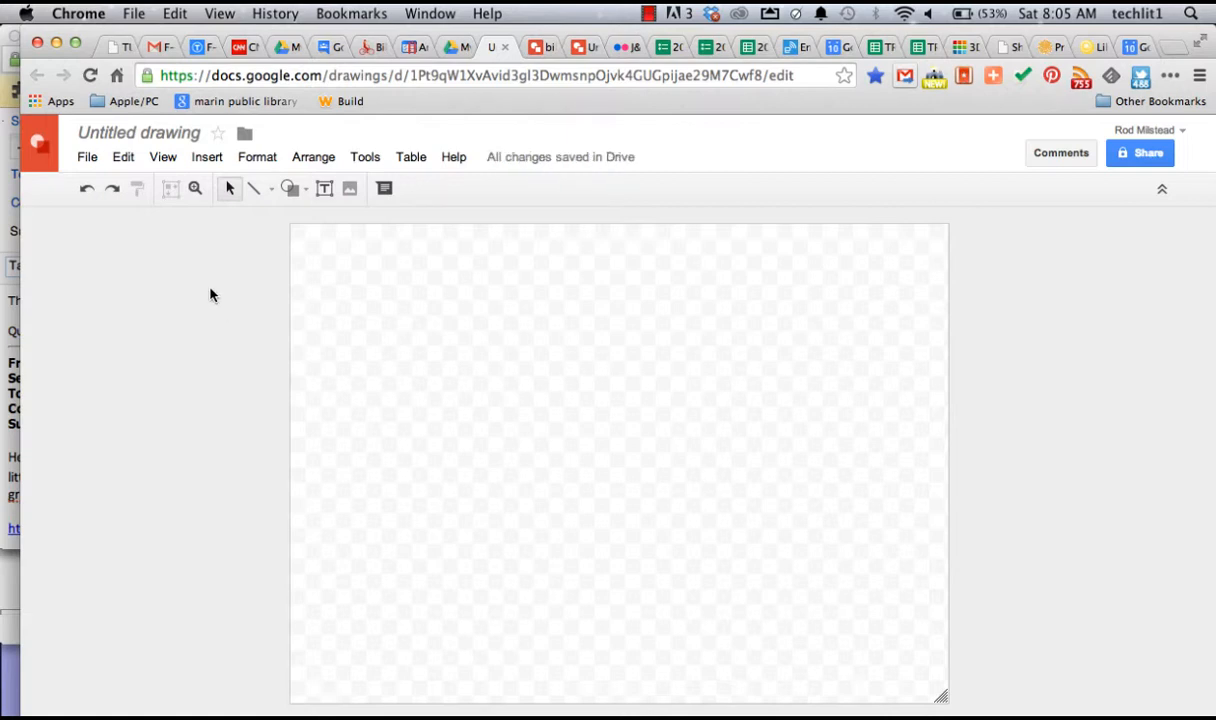
Set the drawing's page size to a custom portrait format of 8.5 × 11 inches.
{"action": "left_click", "coordinate": [88, 160]}
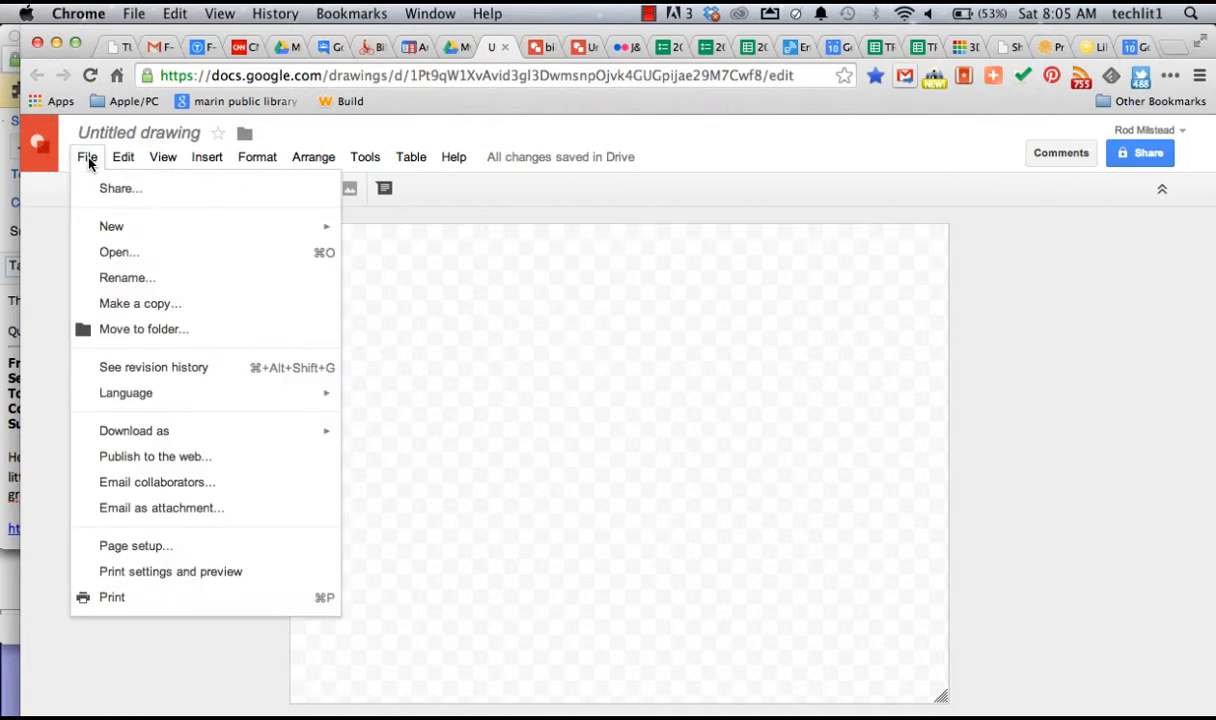
{"action": "left_click", "coordinate": [162, 549]}
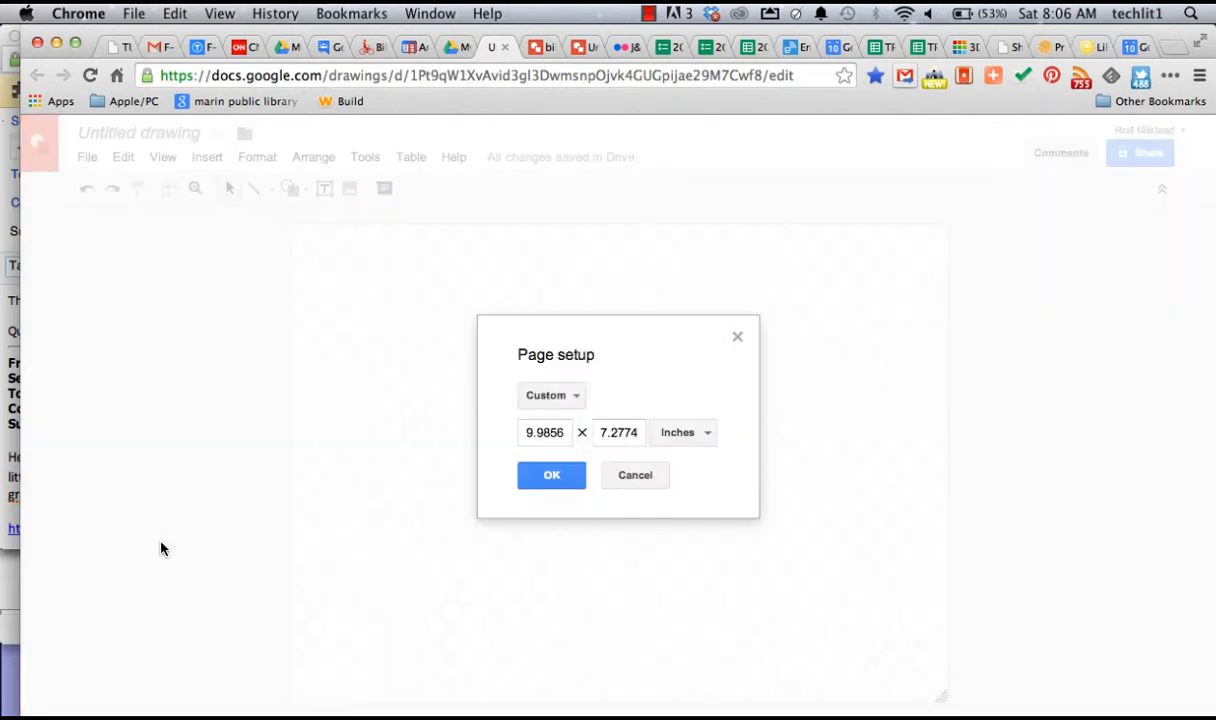
{"action": "left_click", "coordinate": [578, 398]}
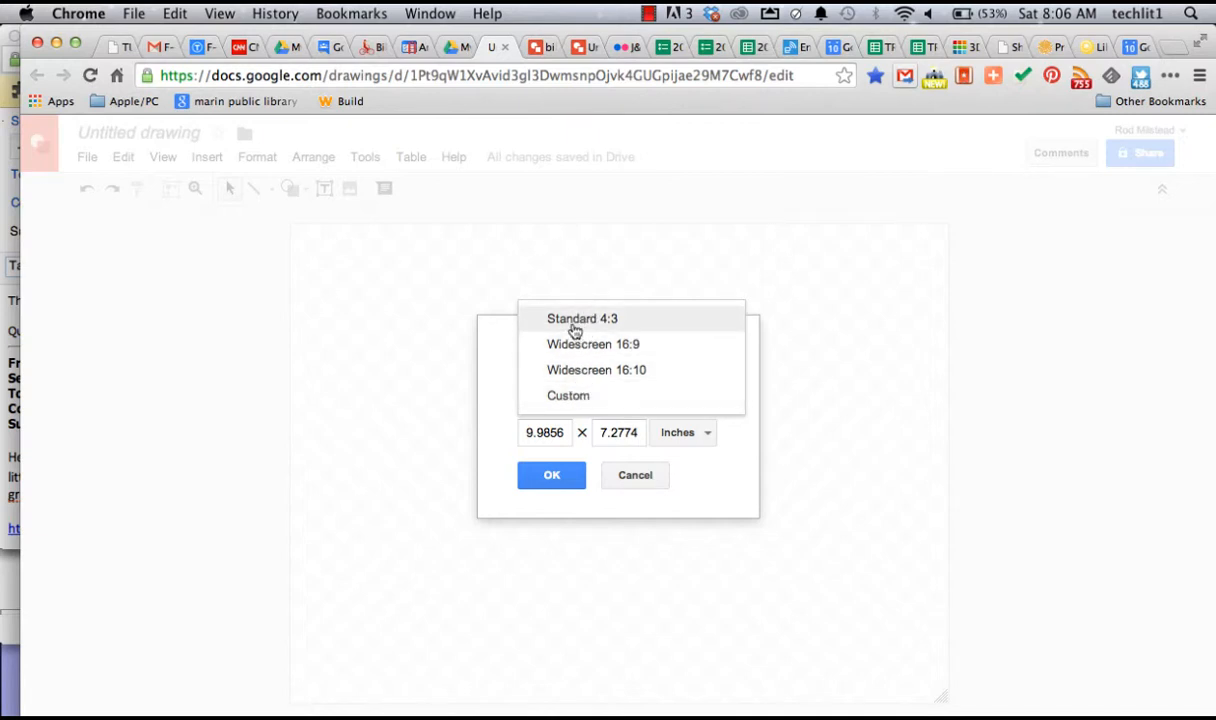
{"action": "left_click", "coordinate": [574, 399]}
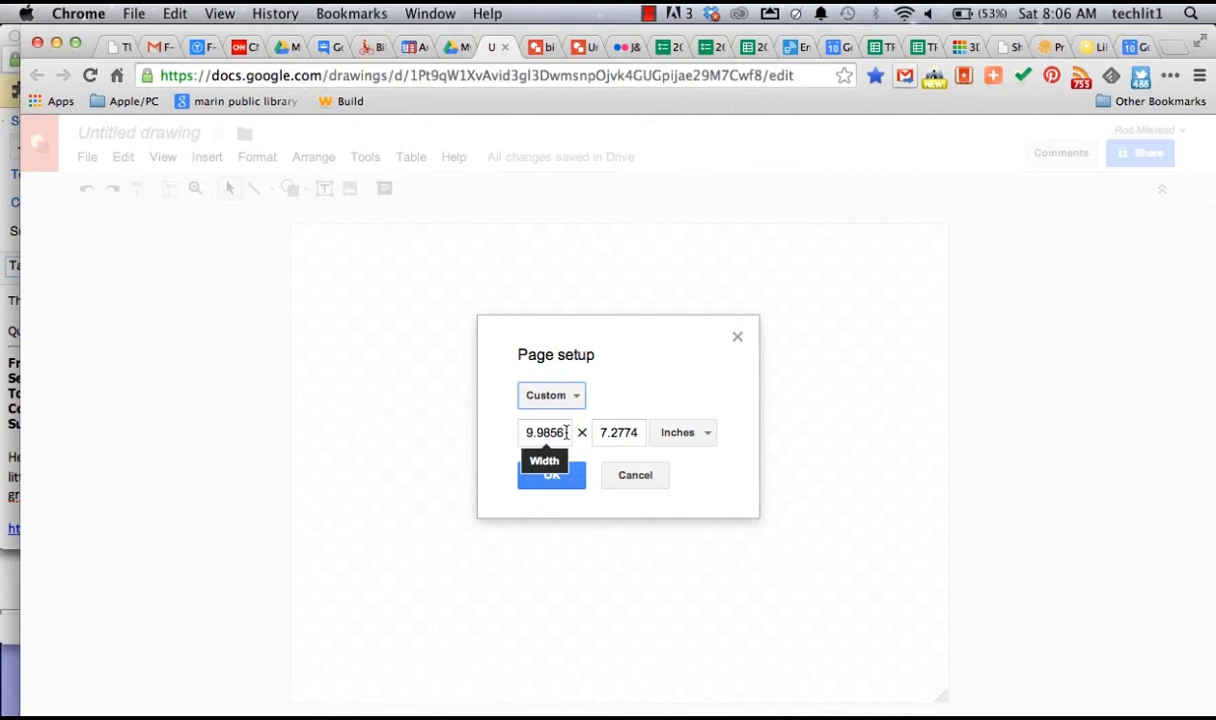
{"action": "left_click_drag", "start_coordinate": [567, 432], "coordinate": [503, 432]}
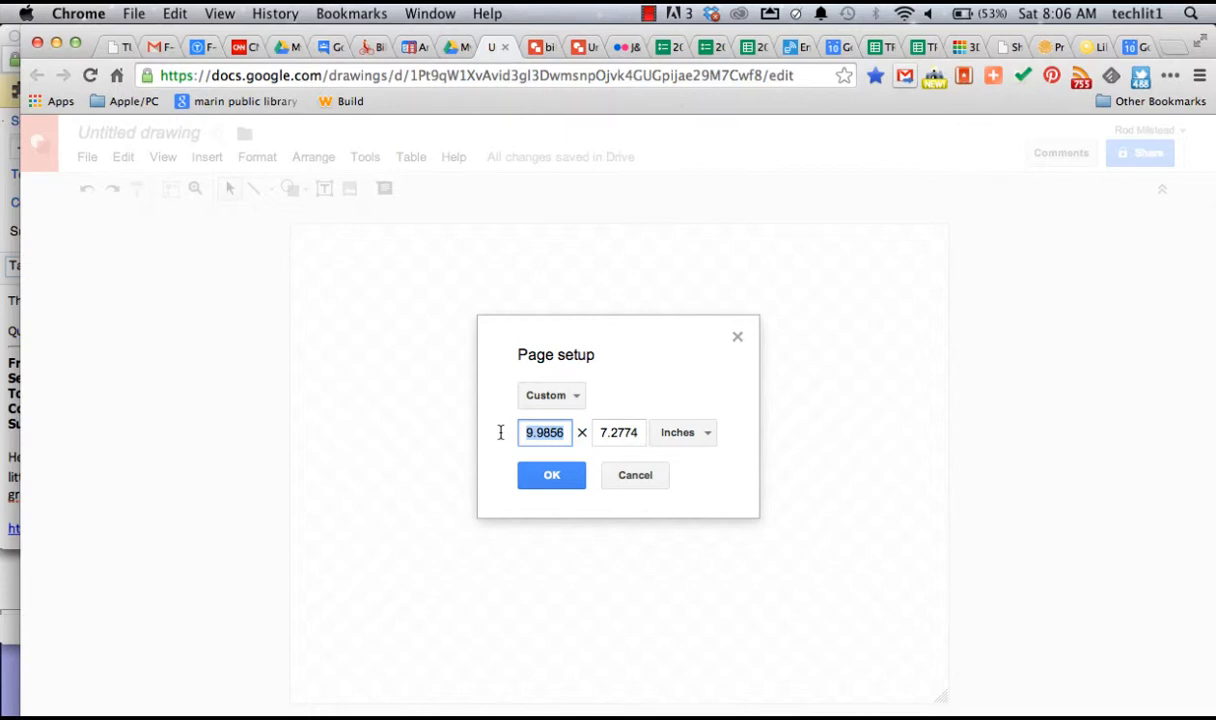
{"action": "type", "text": "8.5"}
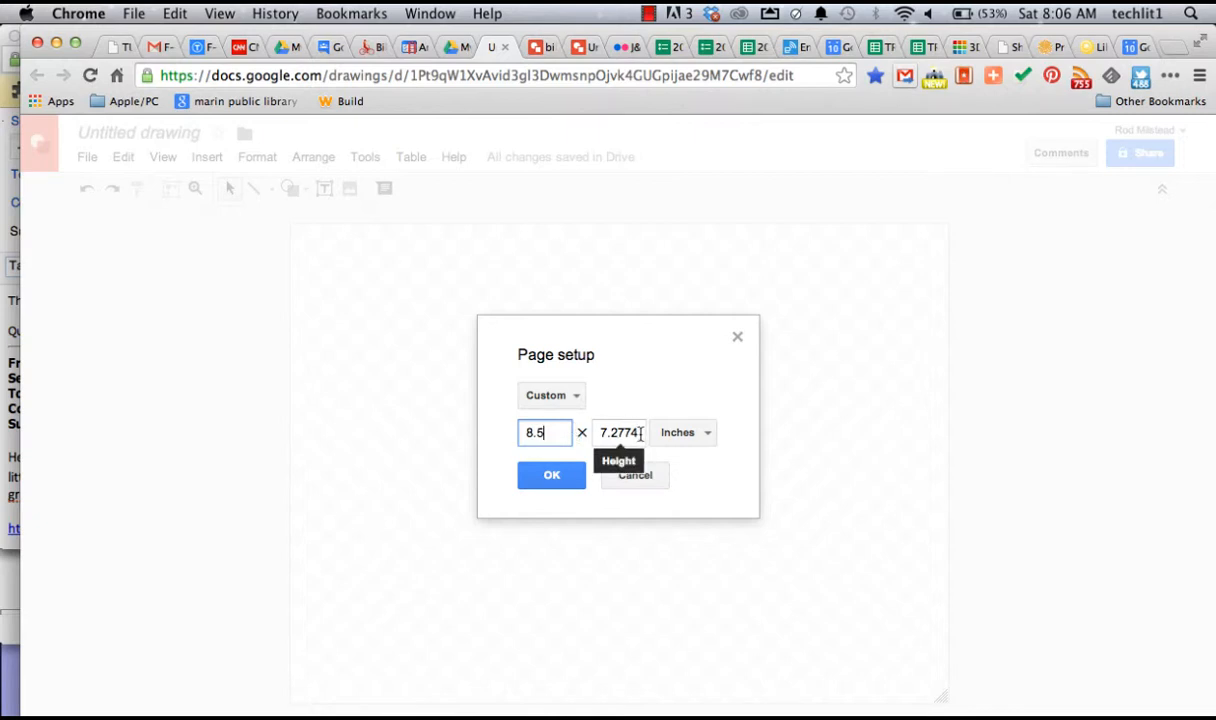
{"action": "left_click_drag", "start_coordinate": [638, 432], "coordinate": [578, 432]}
{"action": "type", "text": "11"}
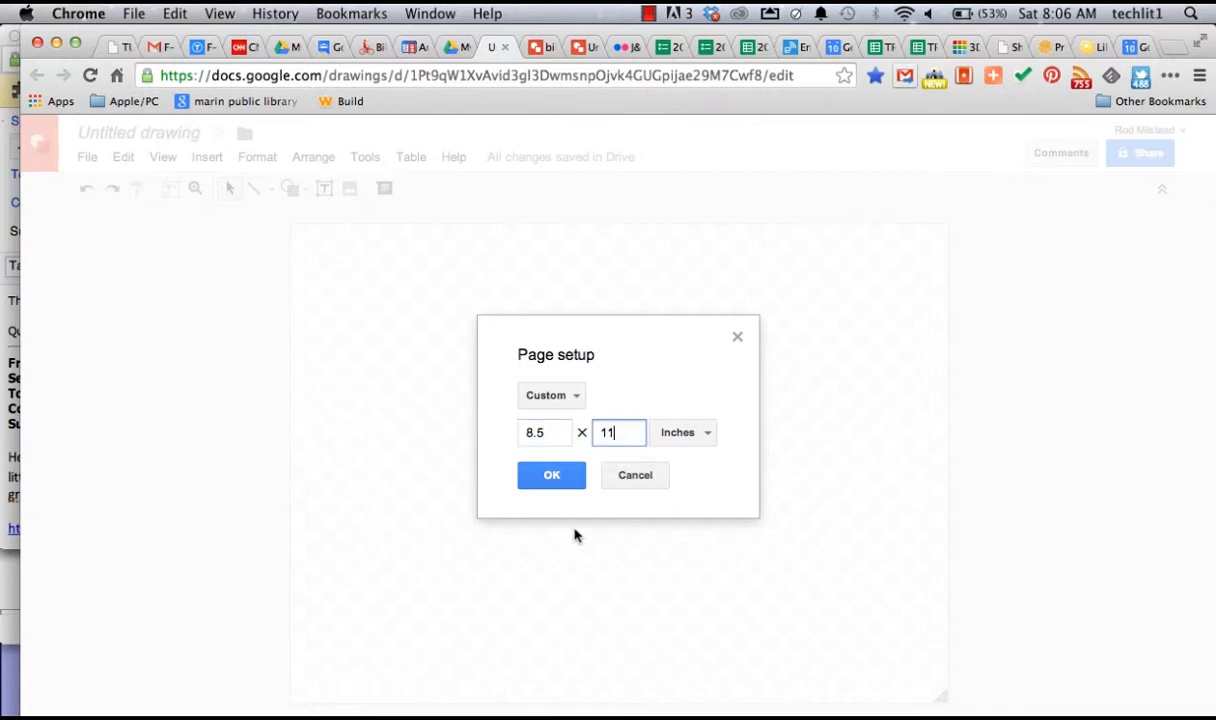
{"action": "left_click", "coordinate": [548, 478]}
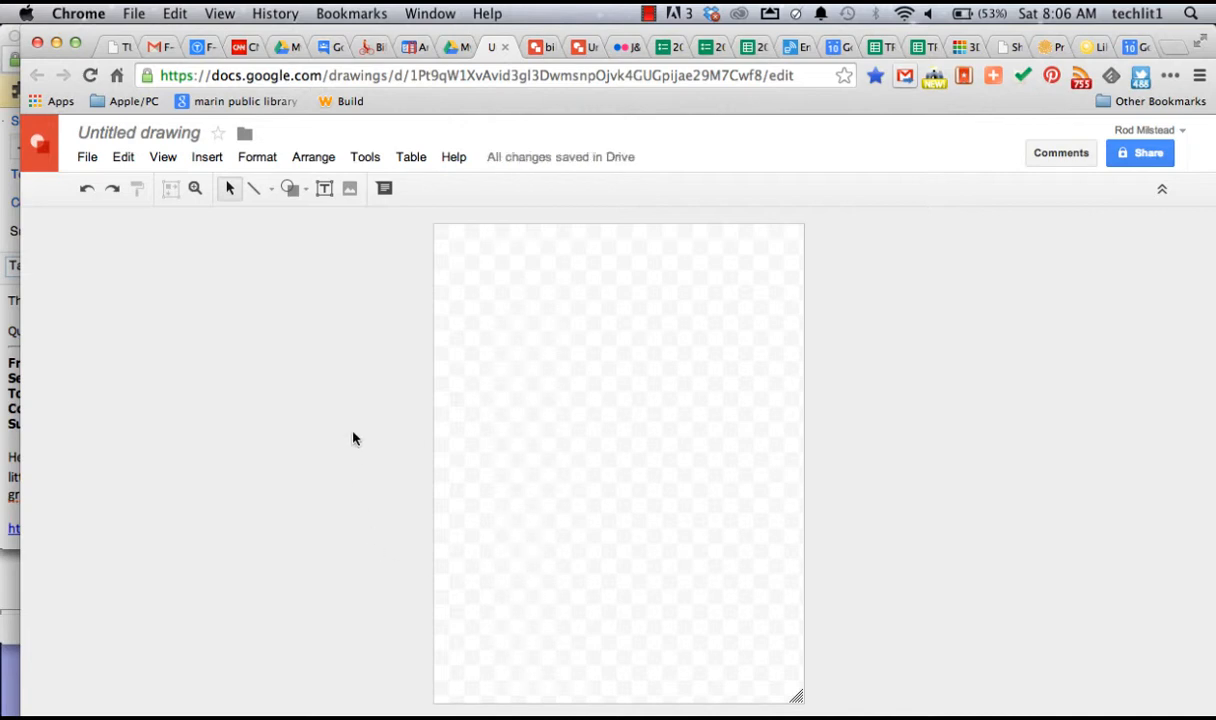
Set the drawing's custom page size to landscape, 11 × 8.5 inches.
{"action": "left_click", "coordinate": [86, 160]}
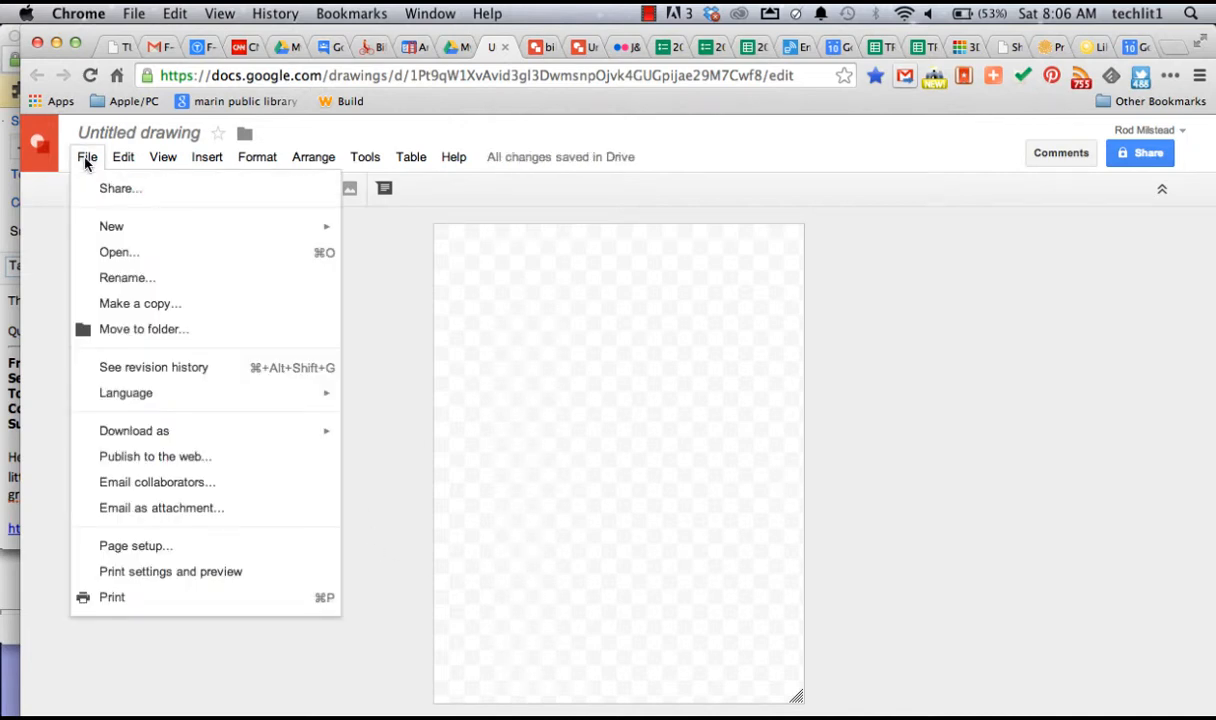
{"action": "left_click", "coordinate": [153, 551]}
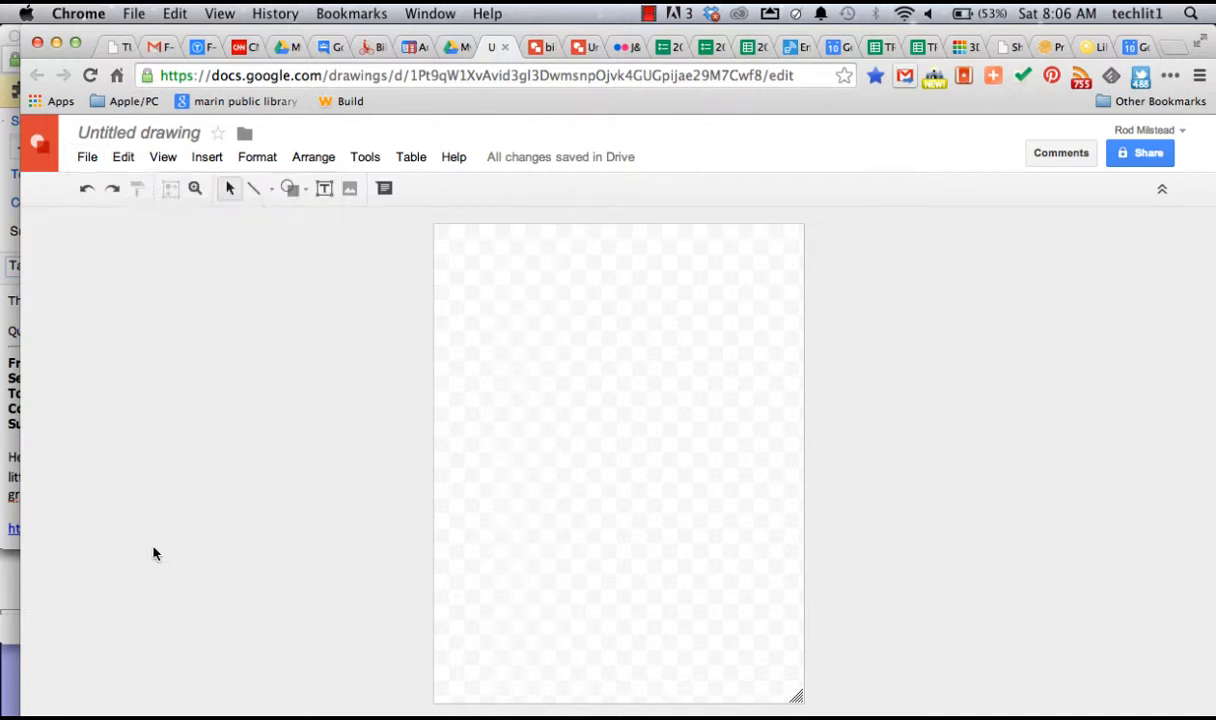
{"action": "left_click", "coordinate": [552, 428]}
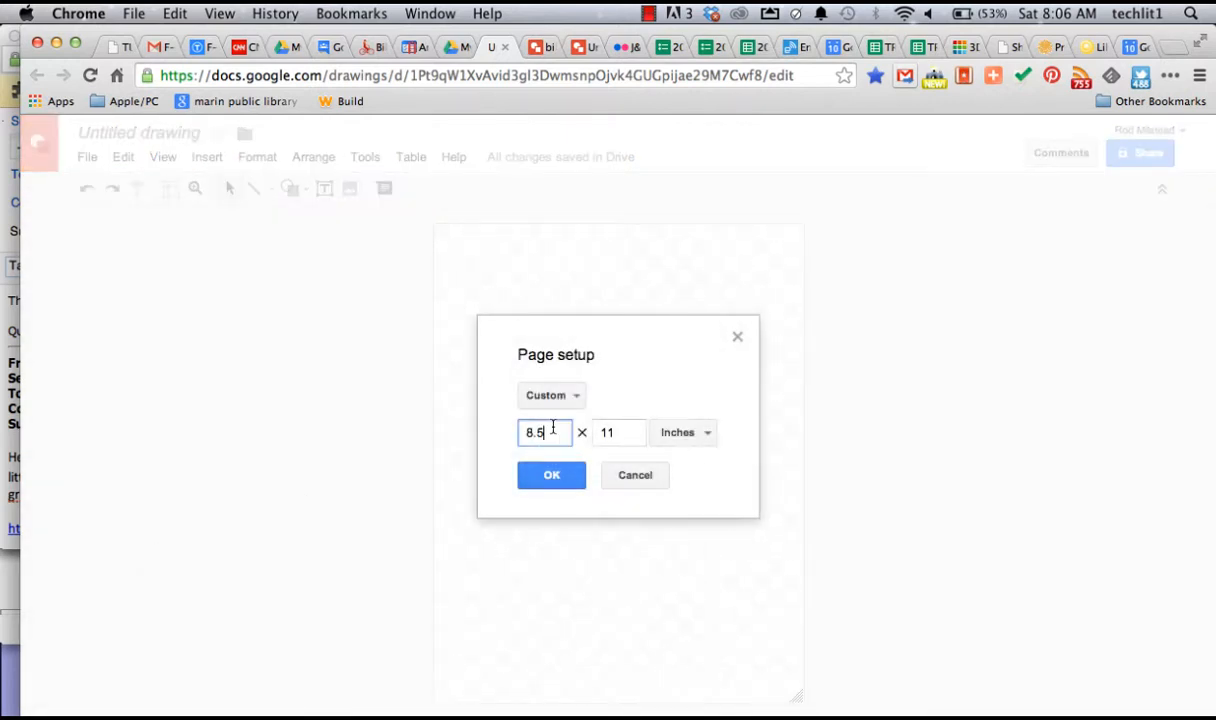
{"action": "left_click_drag", "start_coordinate": [552, 428], "coordinate": [491, 427]}
{"action": "type", "text": "11"}
{"action": "double_click", "coordinate": [610, 432]}
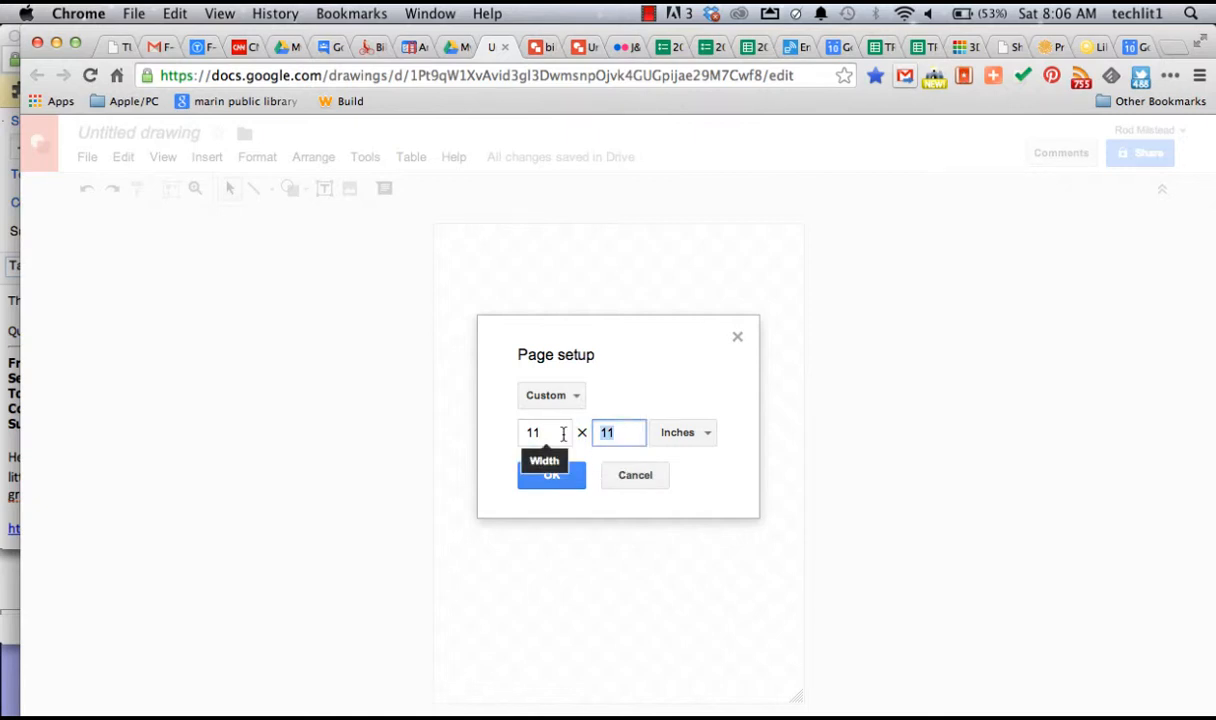
{"action": "type", "text": "8"}
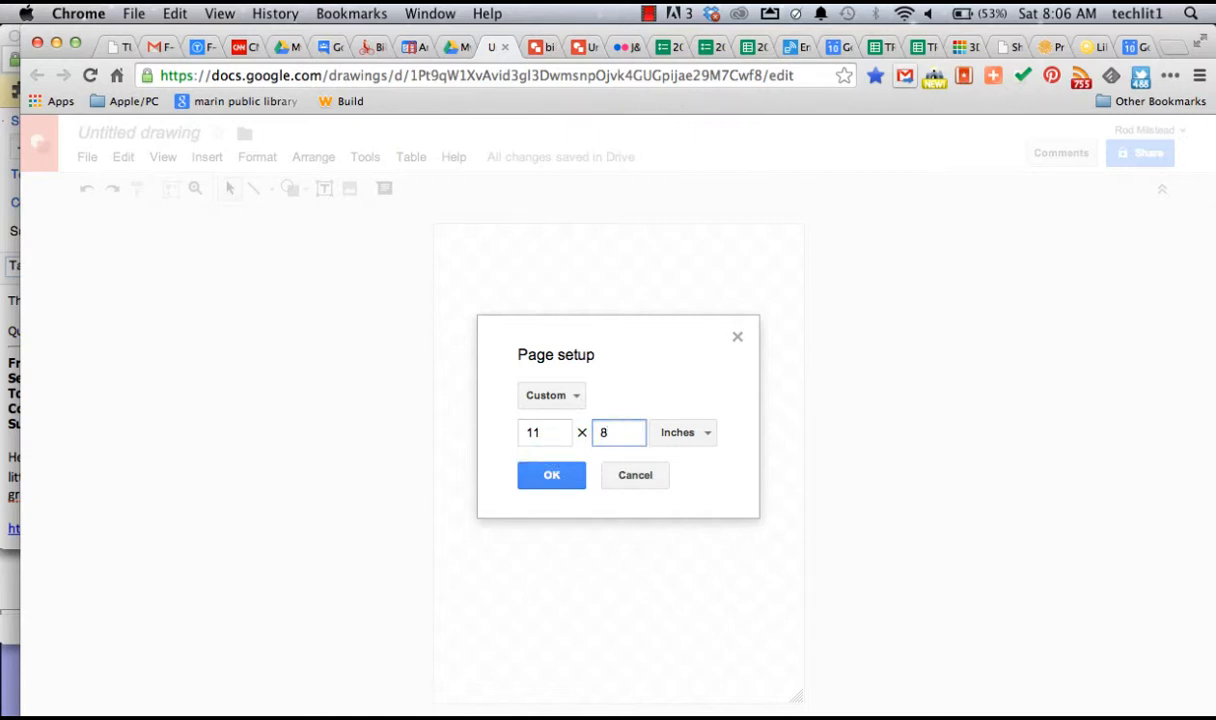
{"action": "type", "text": ".5"}
{"action": "left_click", "coordinate": [538, 476]}
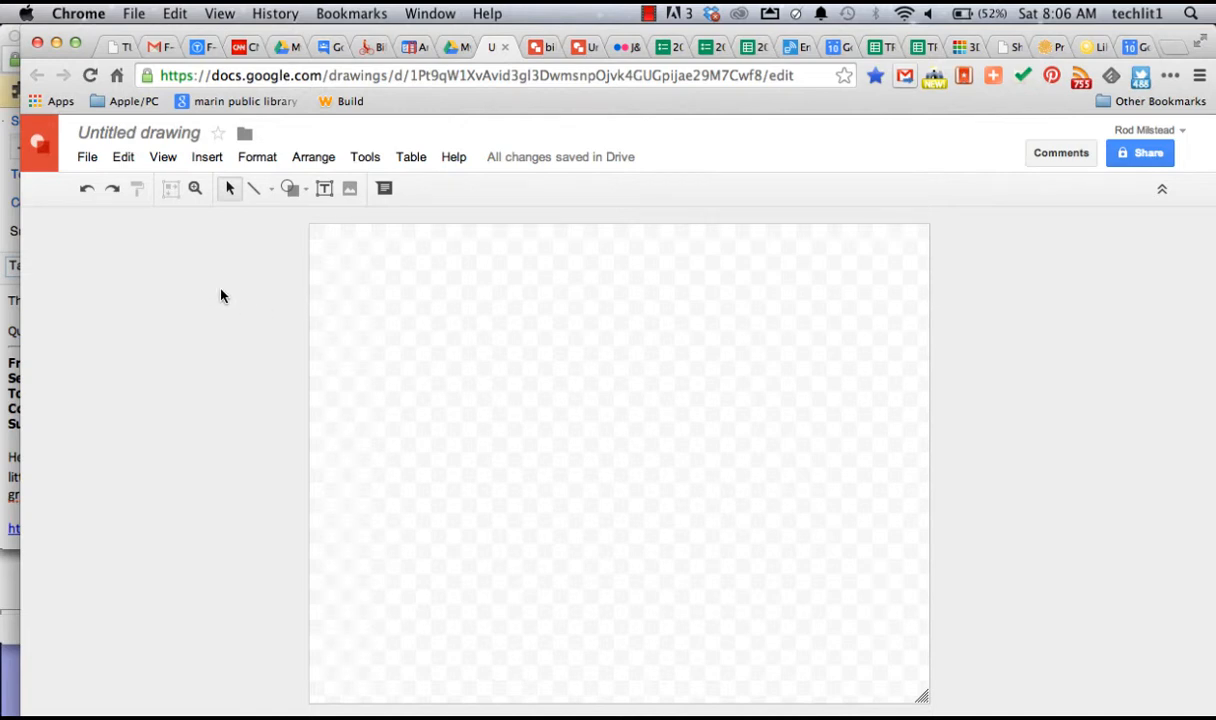
Insert the image "audrey on bike.jpg" from the Pictures folder and move it against the page's right edge.
{"action": "left_click", "coordinate": [350, 190]}
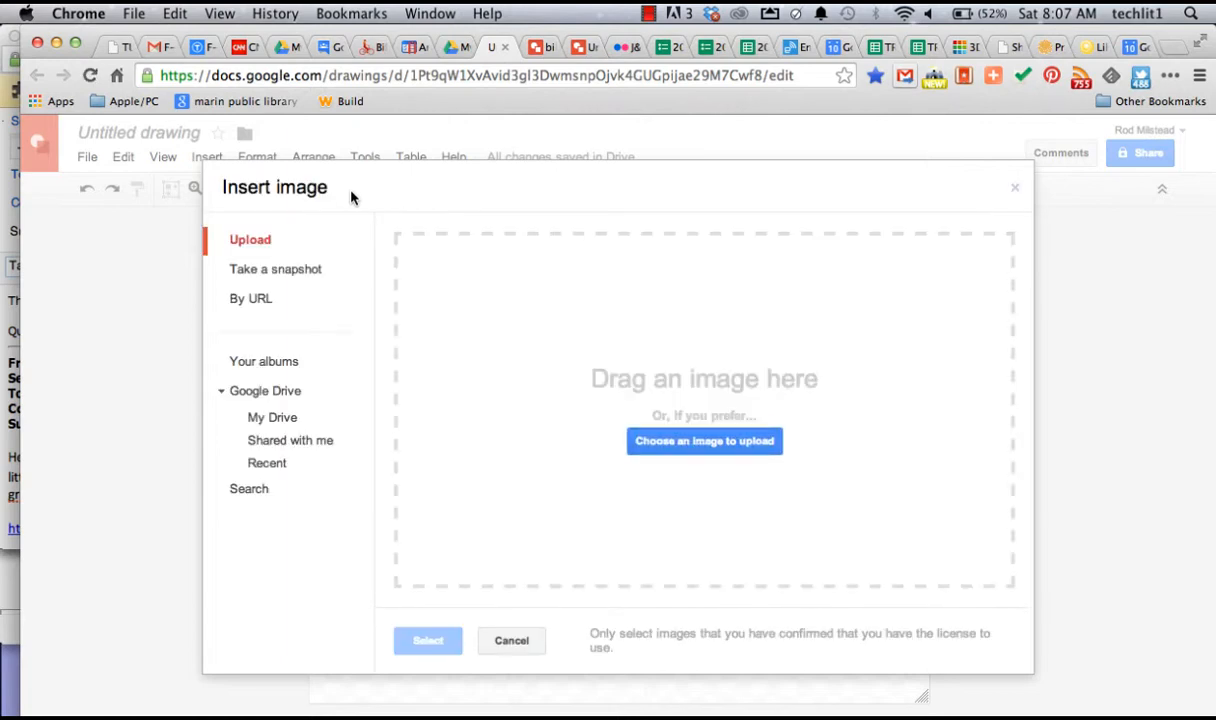
{"action": "left_click", "coordinate": [668, 447]}
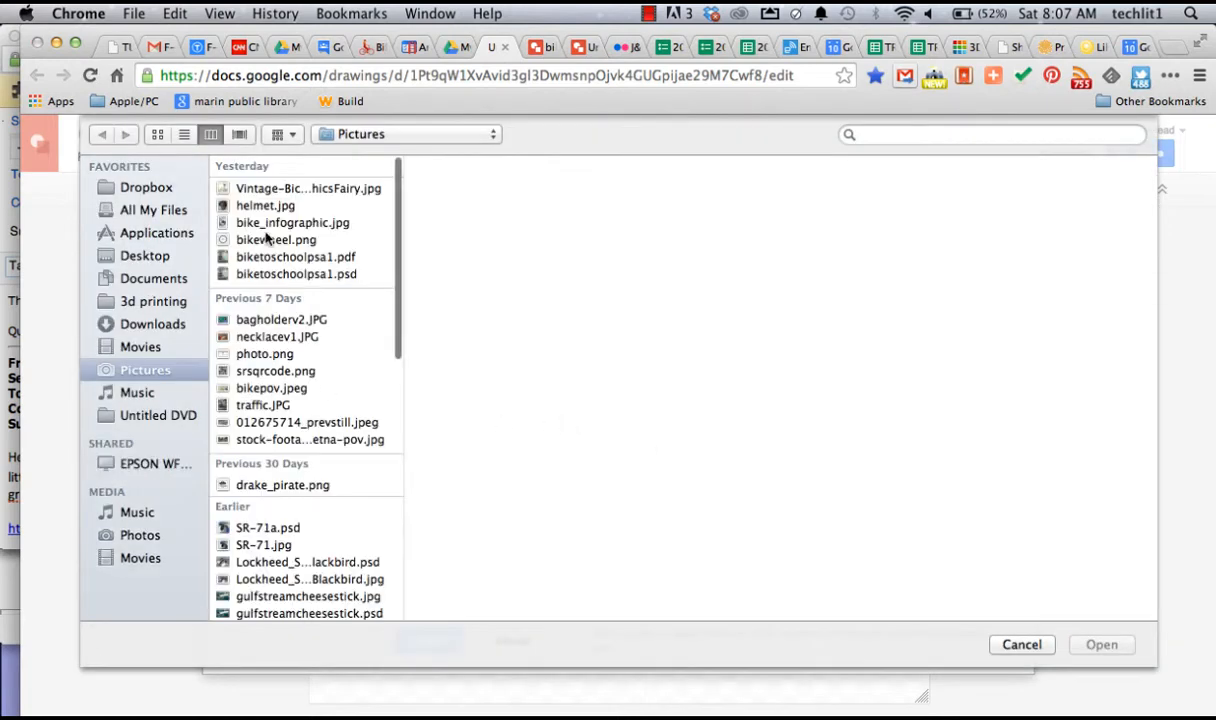
{"action": "left_click_drag", "start_coordinate": [400, 190], "coordinate": [406, 512]}
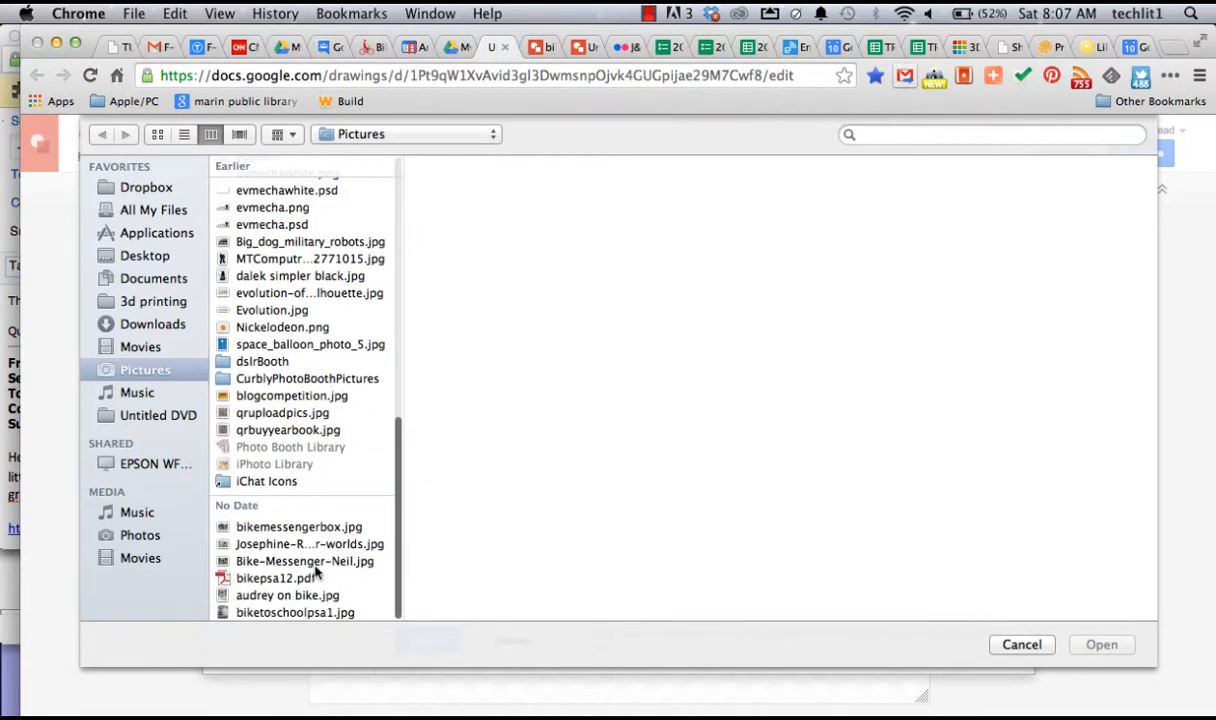
{"action": "left_click", "coordinate": [288, 596]}
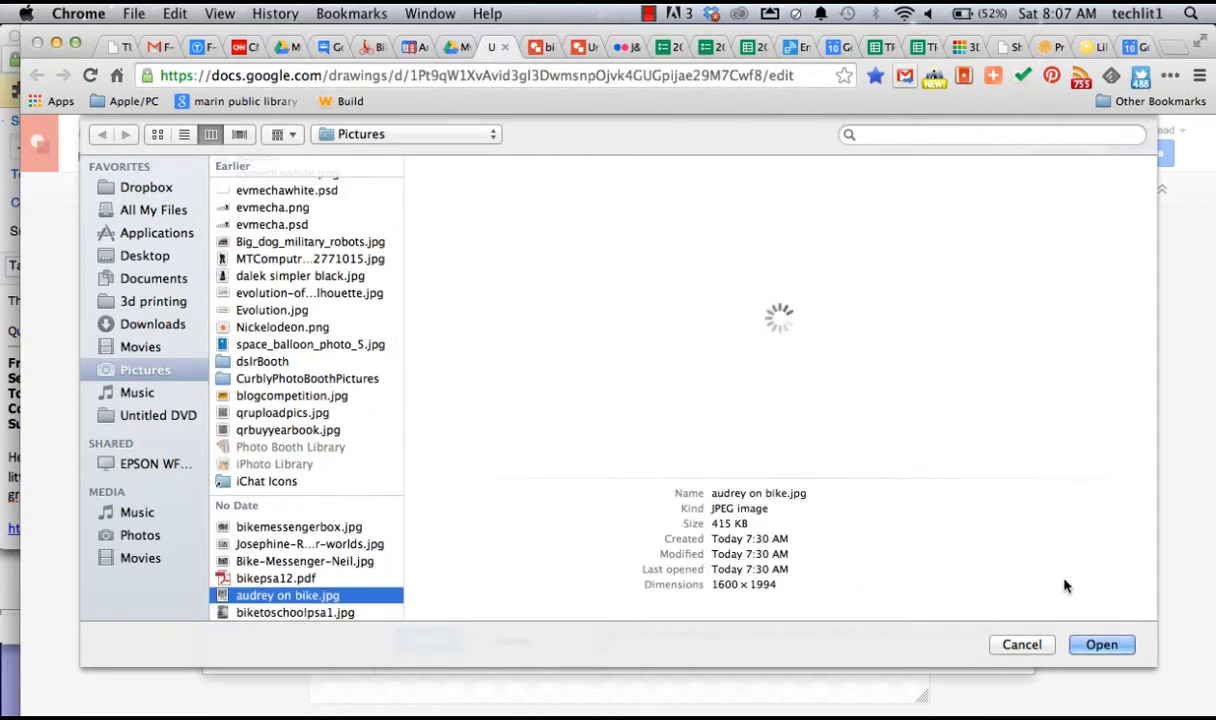
{"action": "left_click", "coordinate": [1110, 644]}
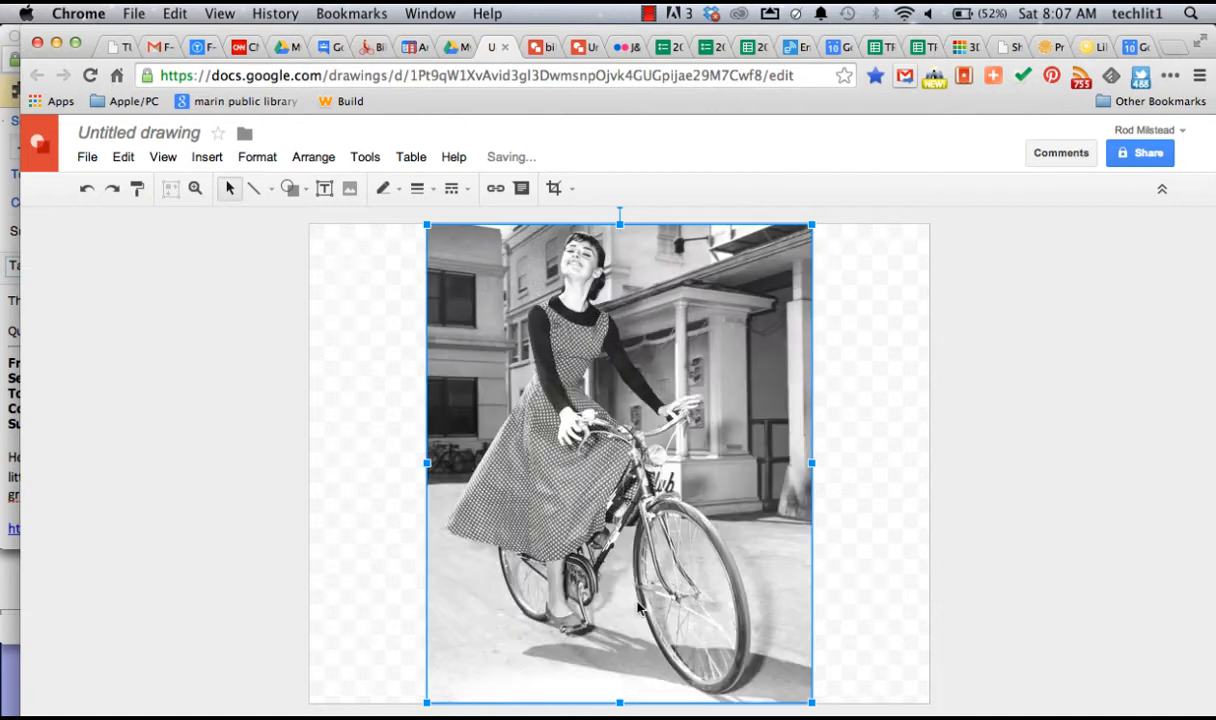
{"action": "left_click_drag", "start_coordinate": [577, 568], "coordinate": [697, 572]}
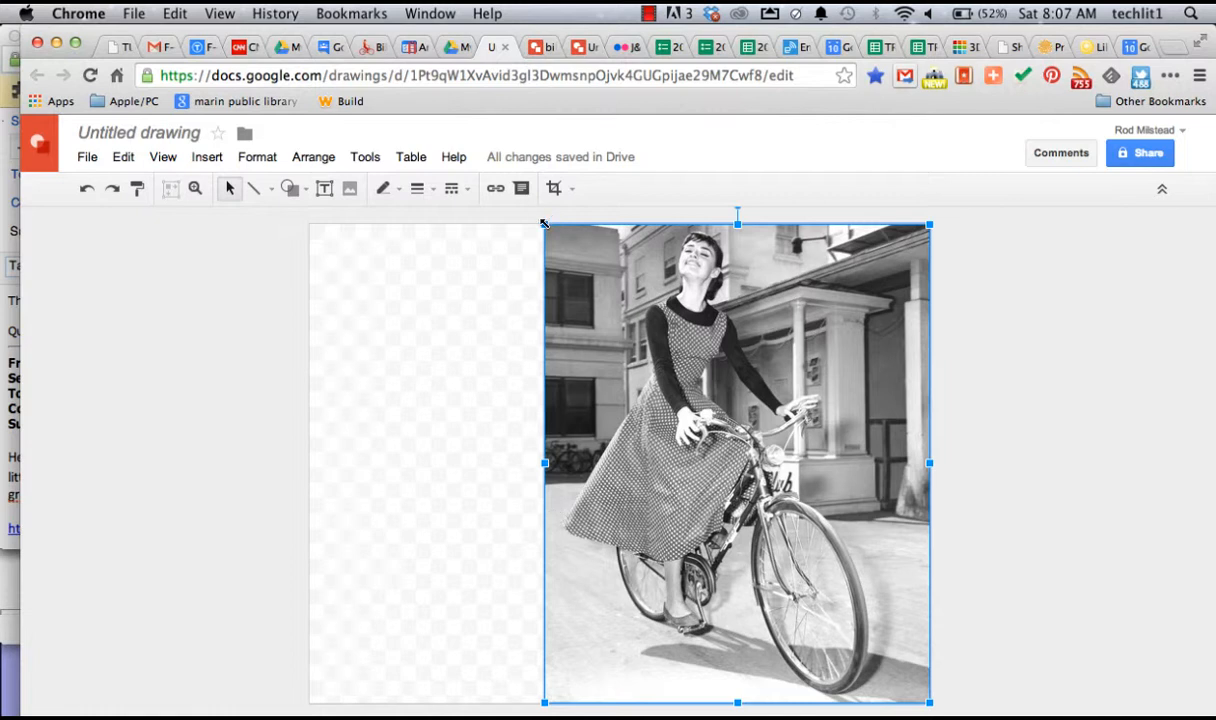
Try scaling the bike photo down and rotating it, and restore it to the full page height.
{"action": "left_click_drag", "start_coordinate": [544, 224], "coordinate": [678, 318]}
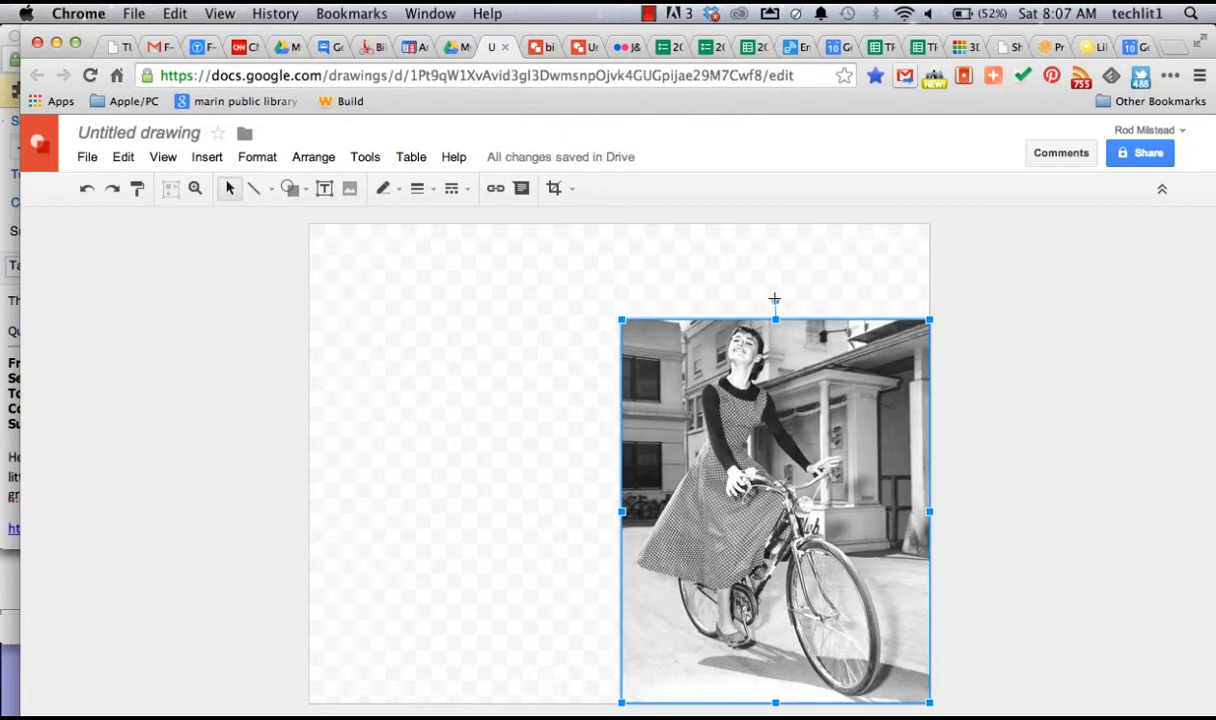
{"action": "mouse_move", "coordinate": [775, 300]}
{"action": "left_mouse_down"}
{"action": "mouse_move", "coordinate": [718, 320]}
{"action": "mouse_move", "coordinate": [803, 282]}
{"action": "mouse_move", "coordinate": [850, 293]}
{"action": "mouse_move", "coordinate": [778, 293]}
{"action": "left_mouse_up"}
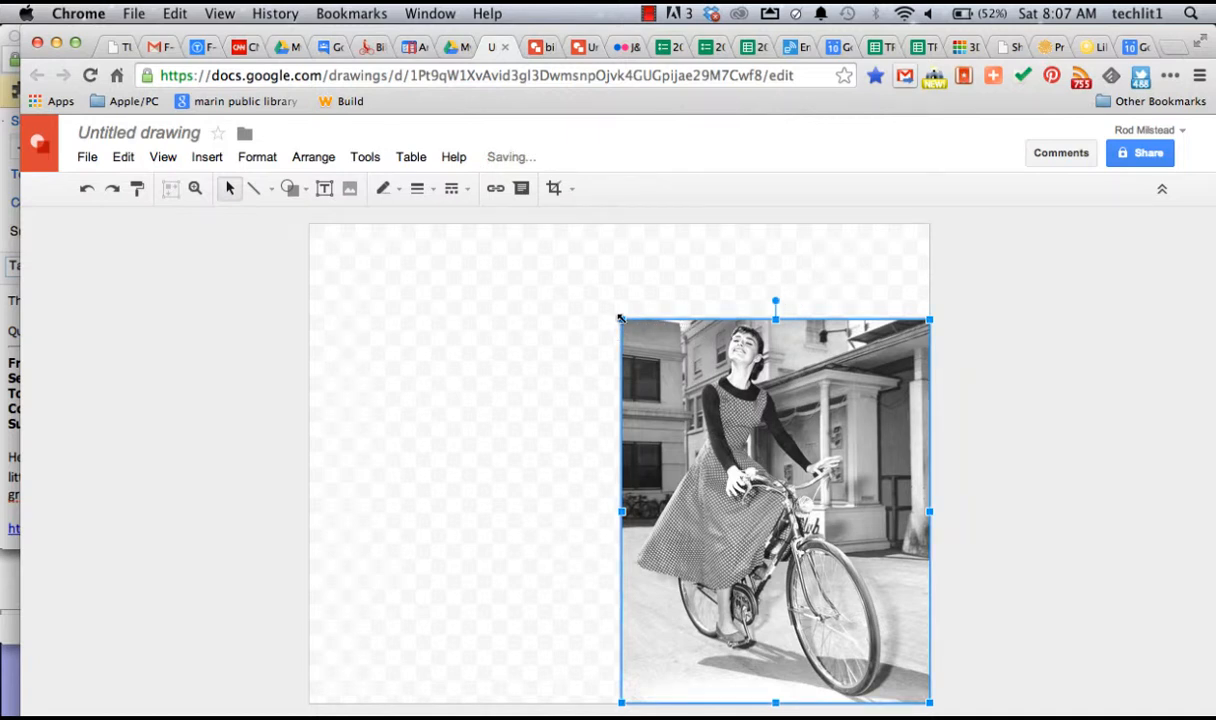
{"action": "left_click_drag", "start_coordinate": [619, 318], "coordinate": [544, 258]}
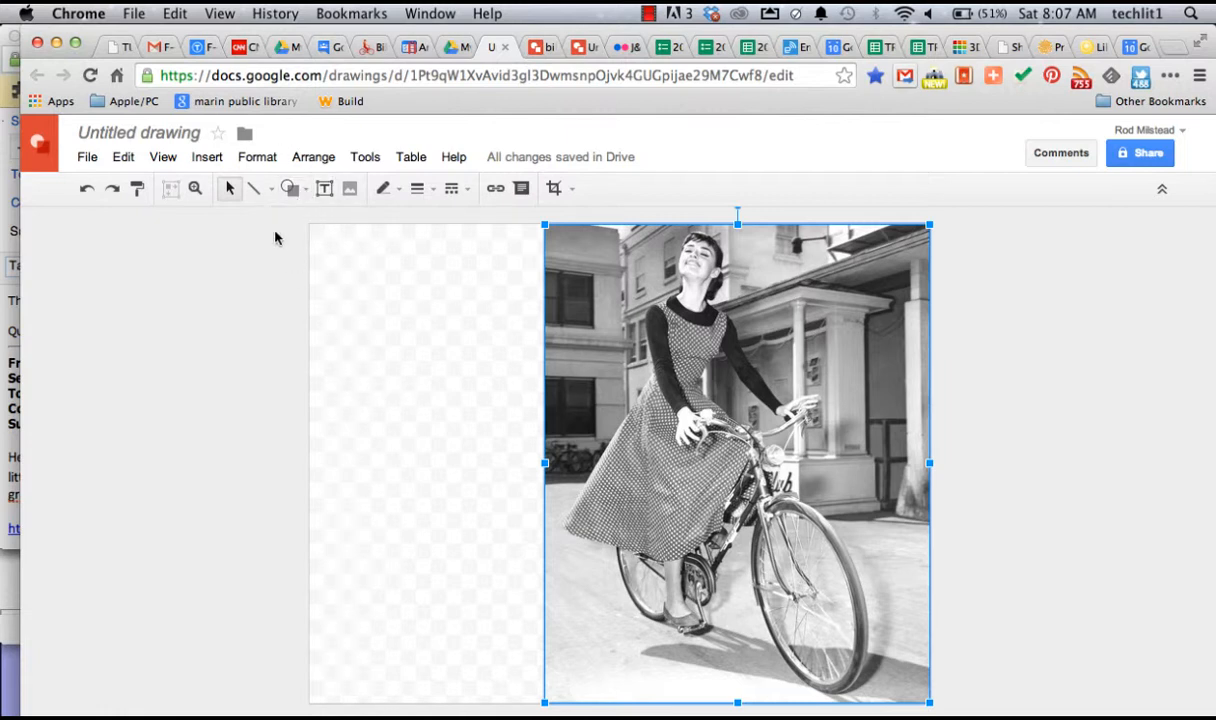
Draw a rectangle over the empty area beside the photo, extending past the page edges and slightly overlapping the photo.
{"action": "left_click", "coordinate": [289, 188]}
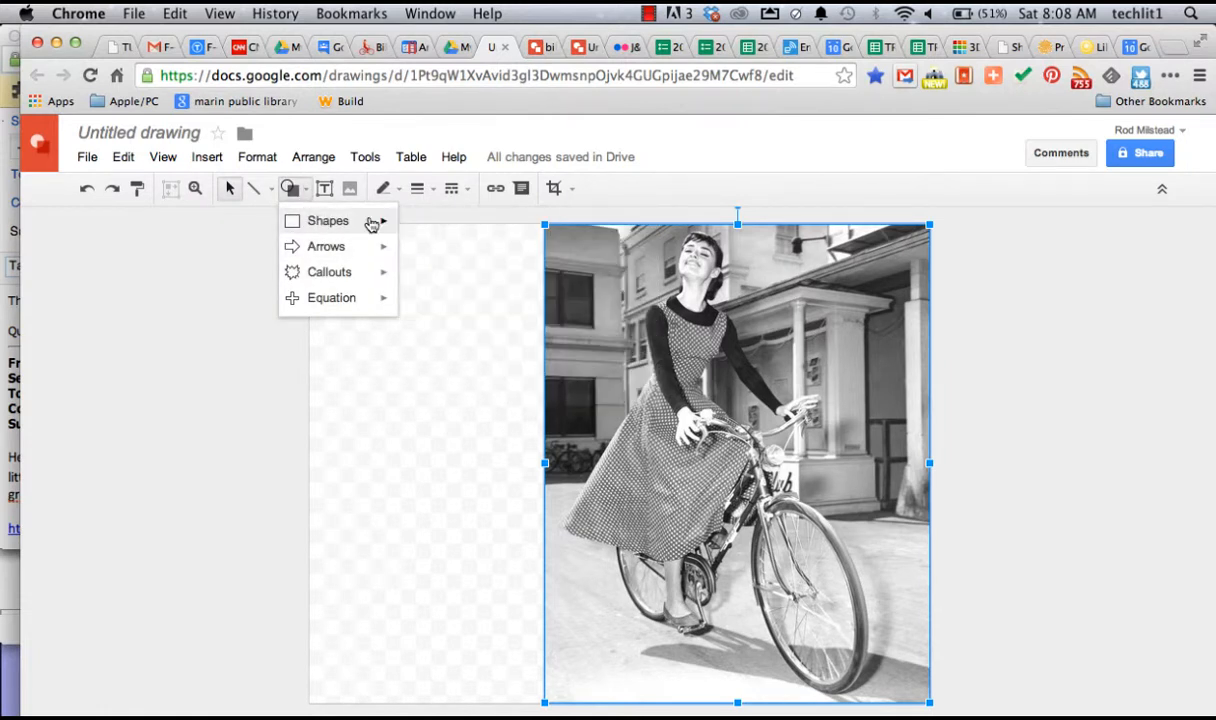
{"action": "mouse_move", "coordinate": [378, 222]}
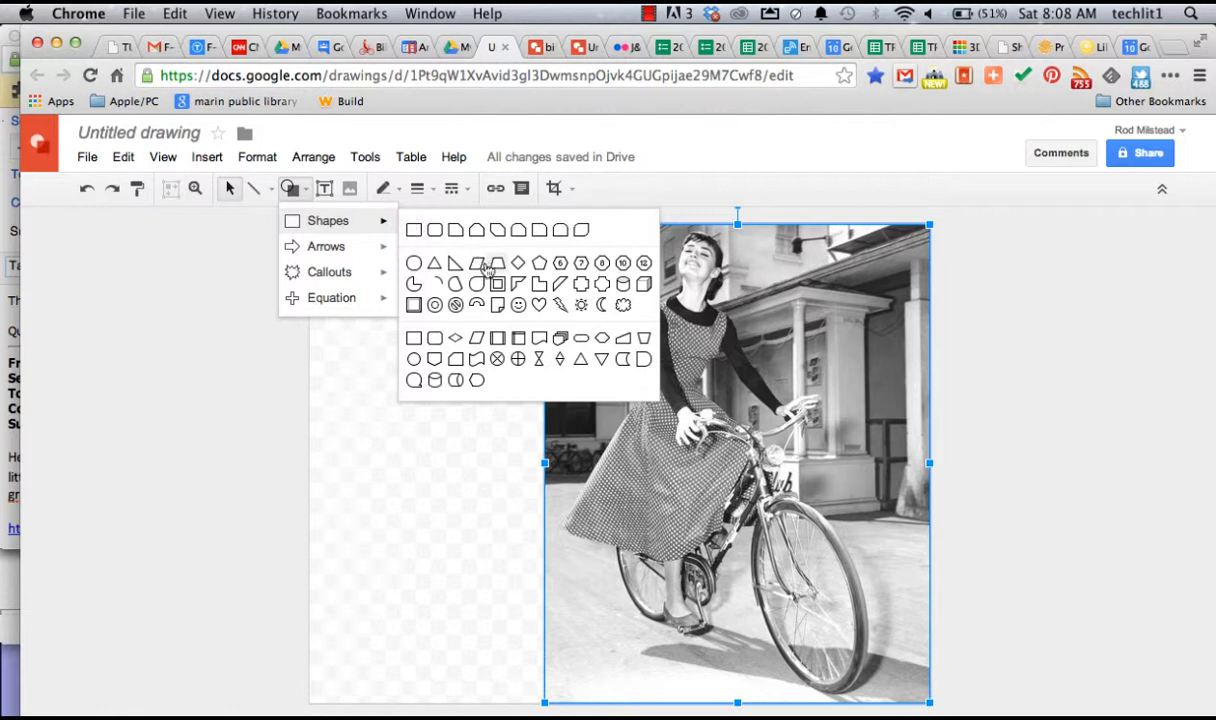
{"action": "left_click", "coordinate": [413, 235]}
{"action": "left_click_drag", "start_coordinate": [290, 214], "coordinate": [559, 709]}
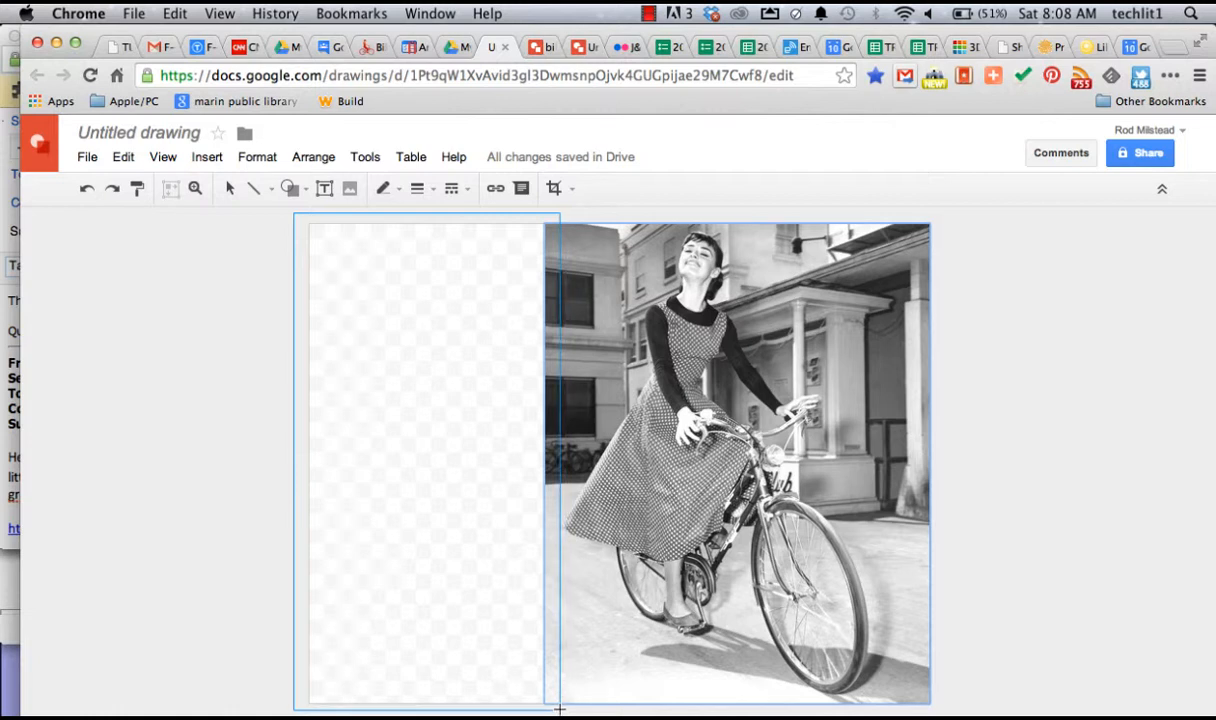
{"action": "left_click_drag", "start_coordinate": [559, 709], "coordinate": [561, 710]}
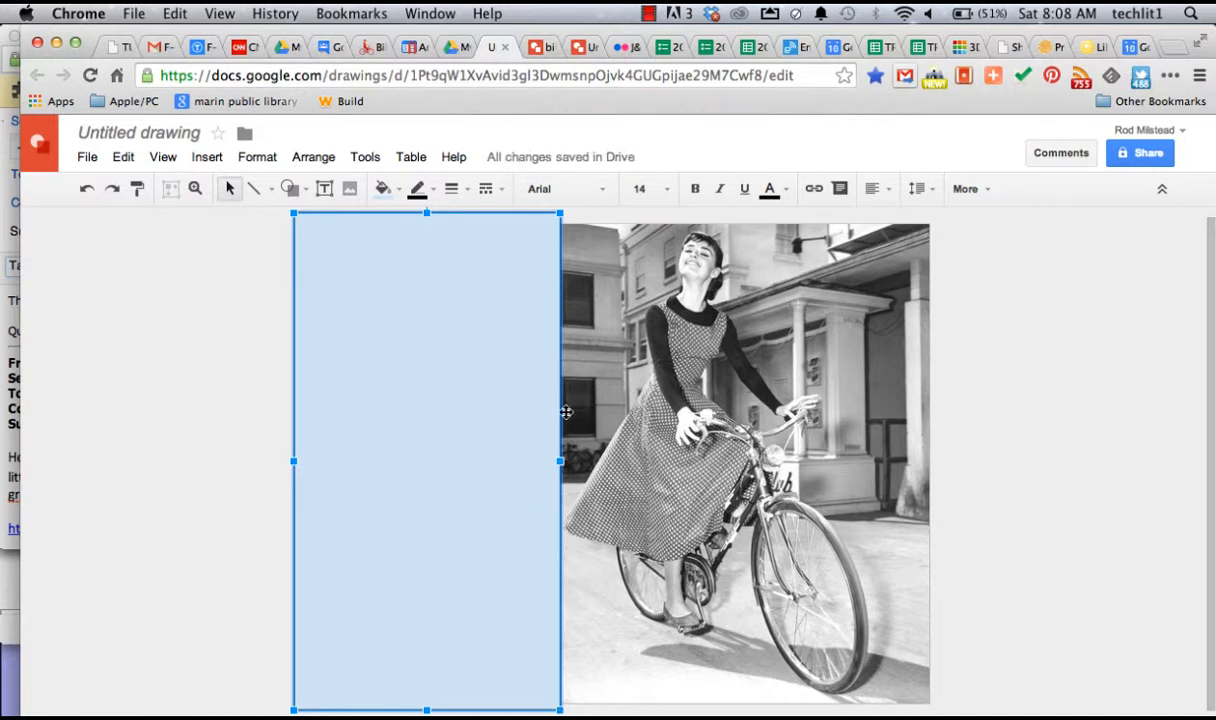
Send the rectangle to the back so that it lies behind the bike photo.
{"action": "right_click", "coordinate": [476, 404]}
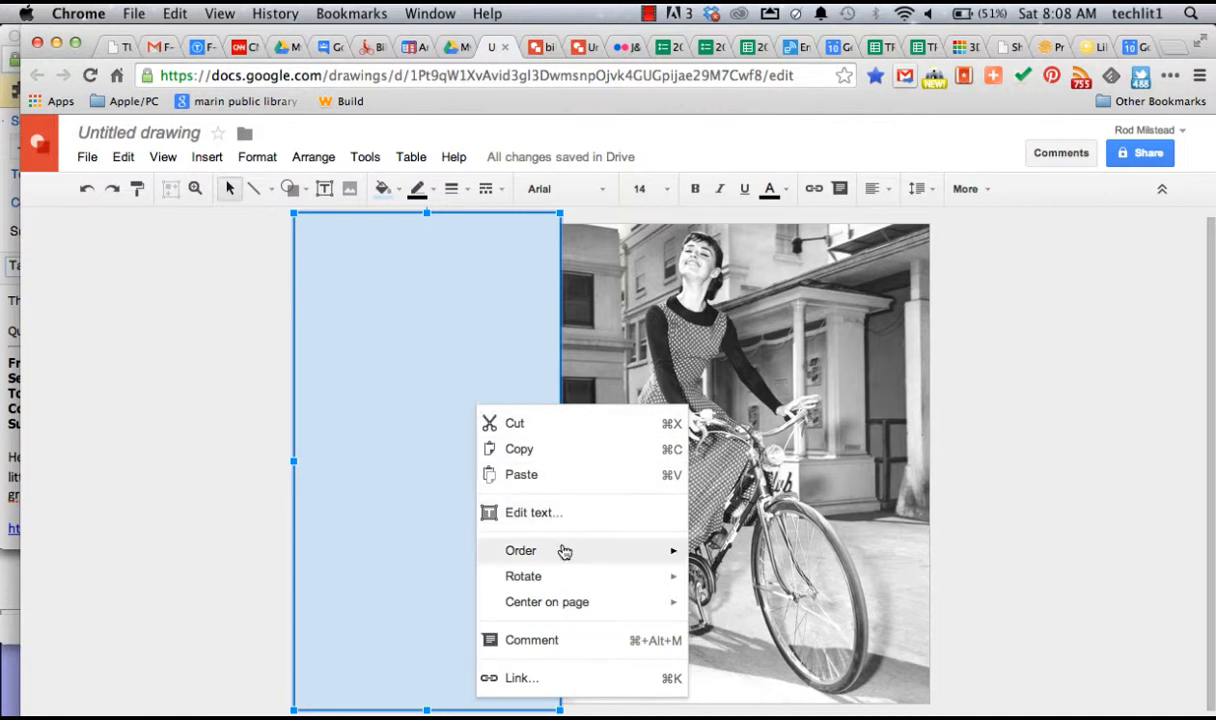
{"action": "mouse_move", "coordinate": [566, 556]}
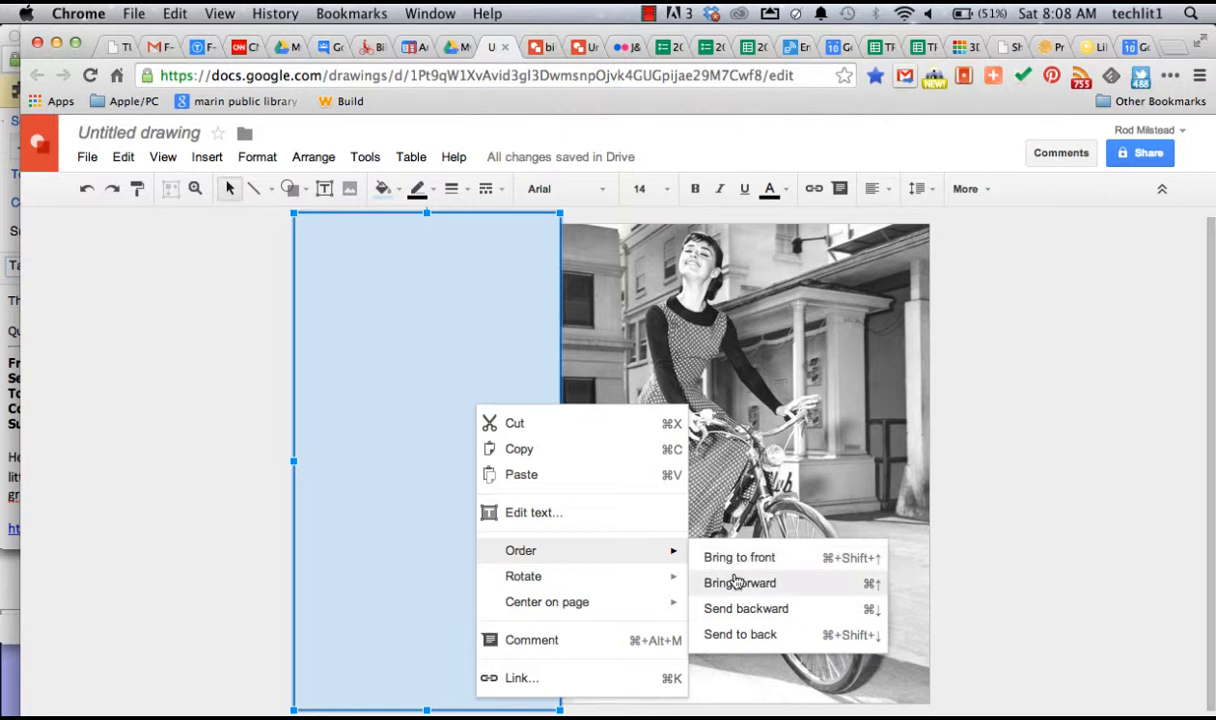
{"action": "left_click", "coordinate": [738, 636]}
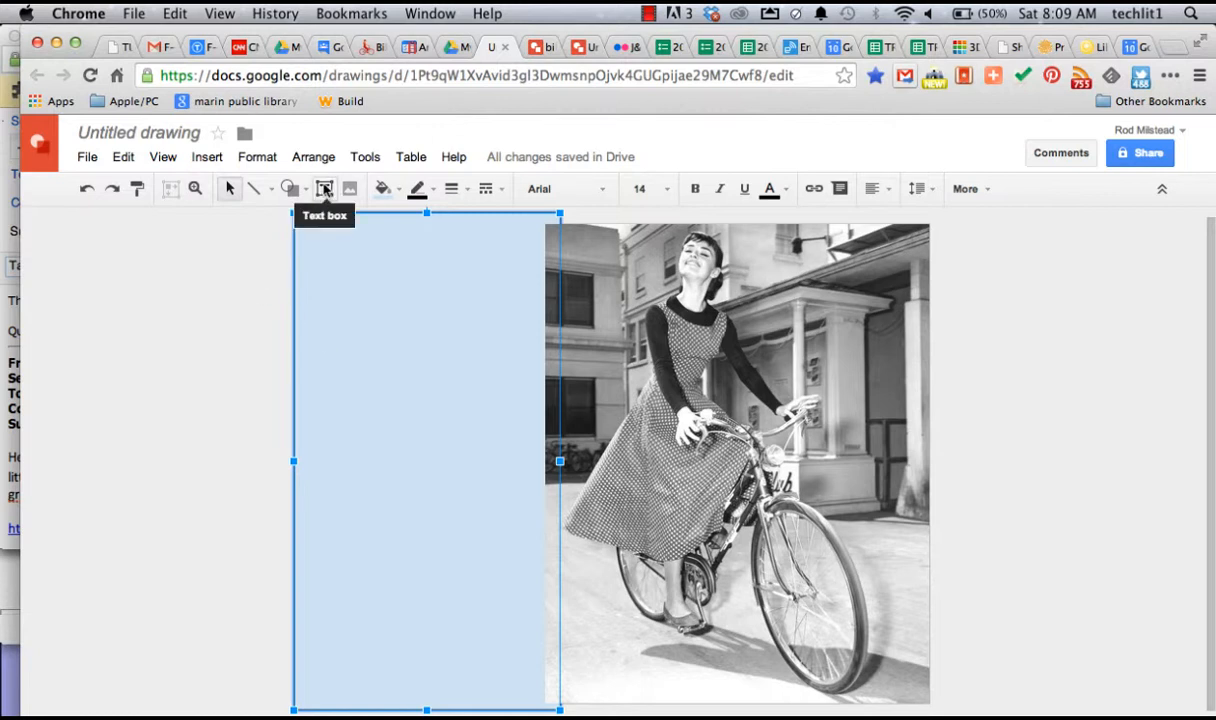
Add a text box on the rectangle's upper part reading "bike myth #12:" and, below it, "If I bike to school my clothes will get messed up." in quotation marks.
{"action": "left_click", "coordinate": [324, 190]}
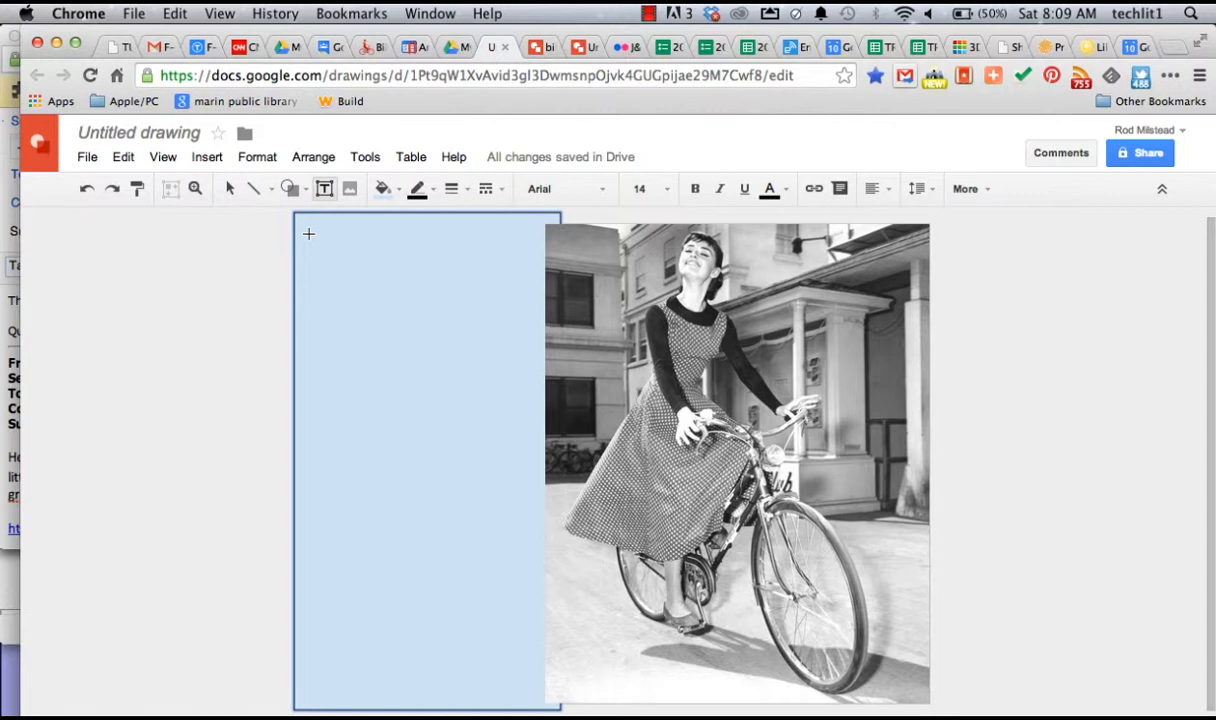
{"action": "left_click_drag", "start_coordinate": [308, 233], "coordinate": [527, 401]}
{"action": "type", "text": "bike"}
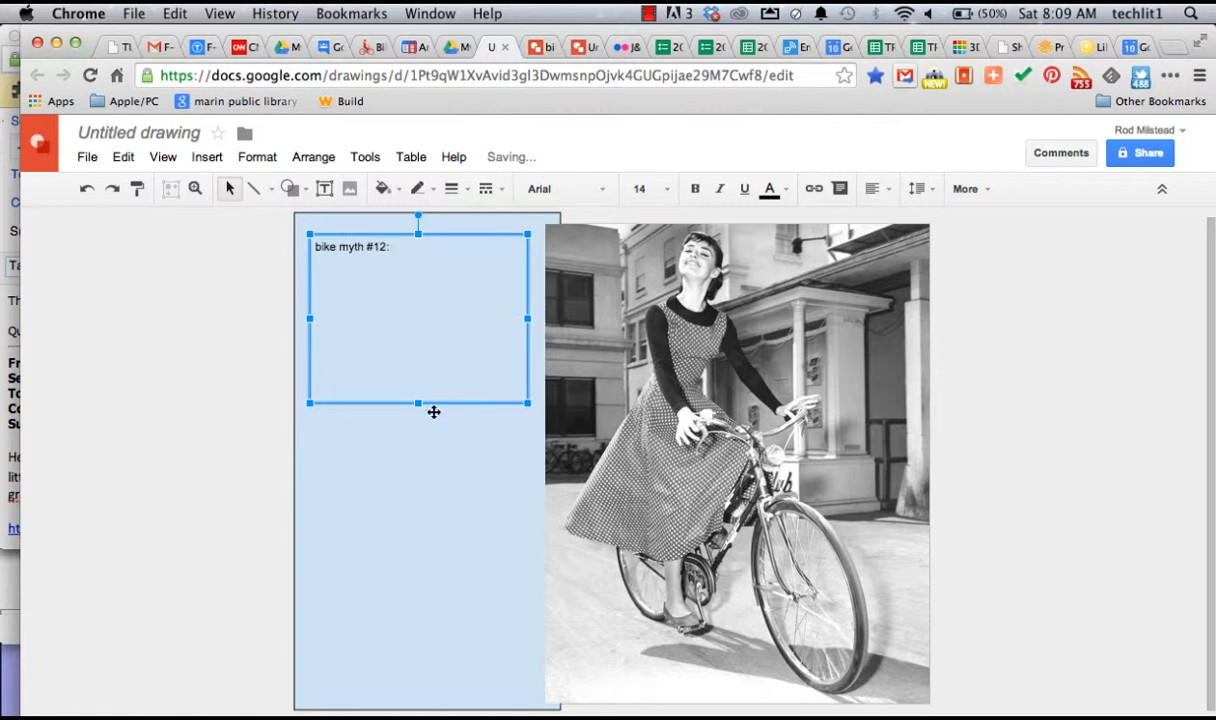
{"action": "type", "text": "myth #12:"}
{"action": "key", "text": "Return"}
{"action": "type", "text": "\"If"}
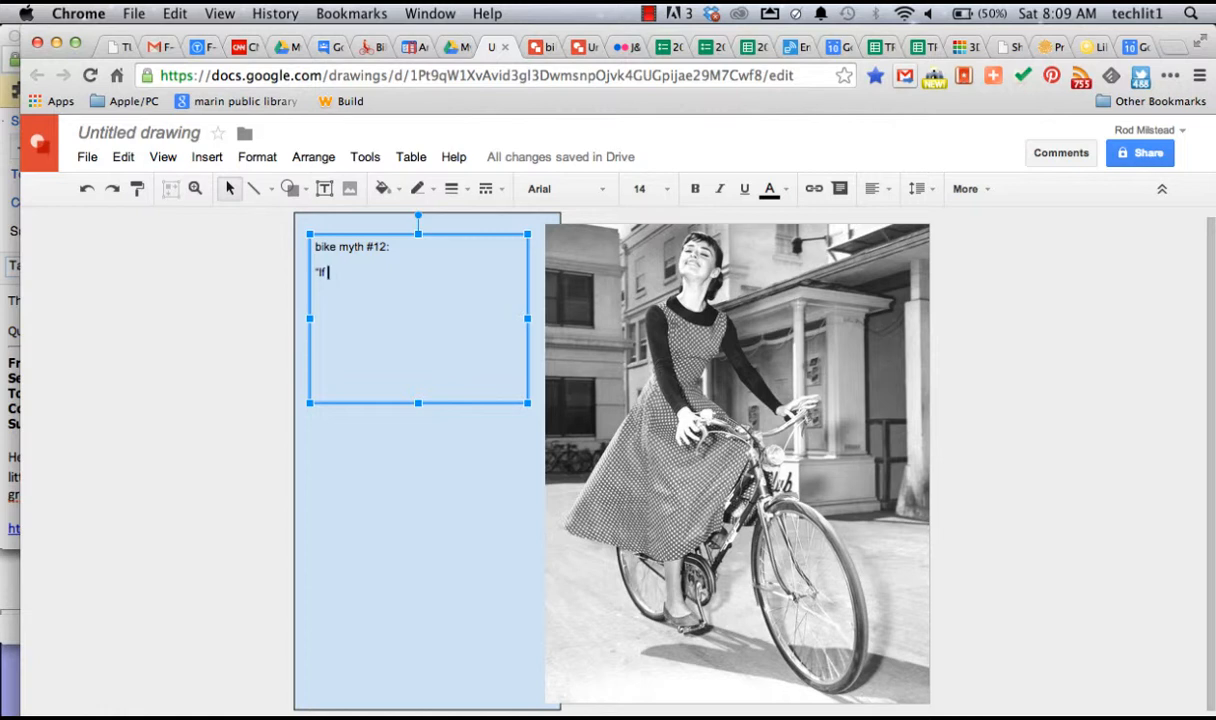
{"action": "type", "text": " I bike to scho"}
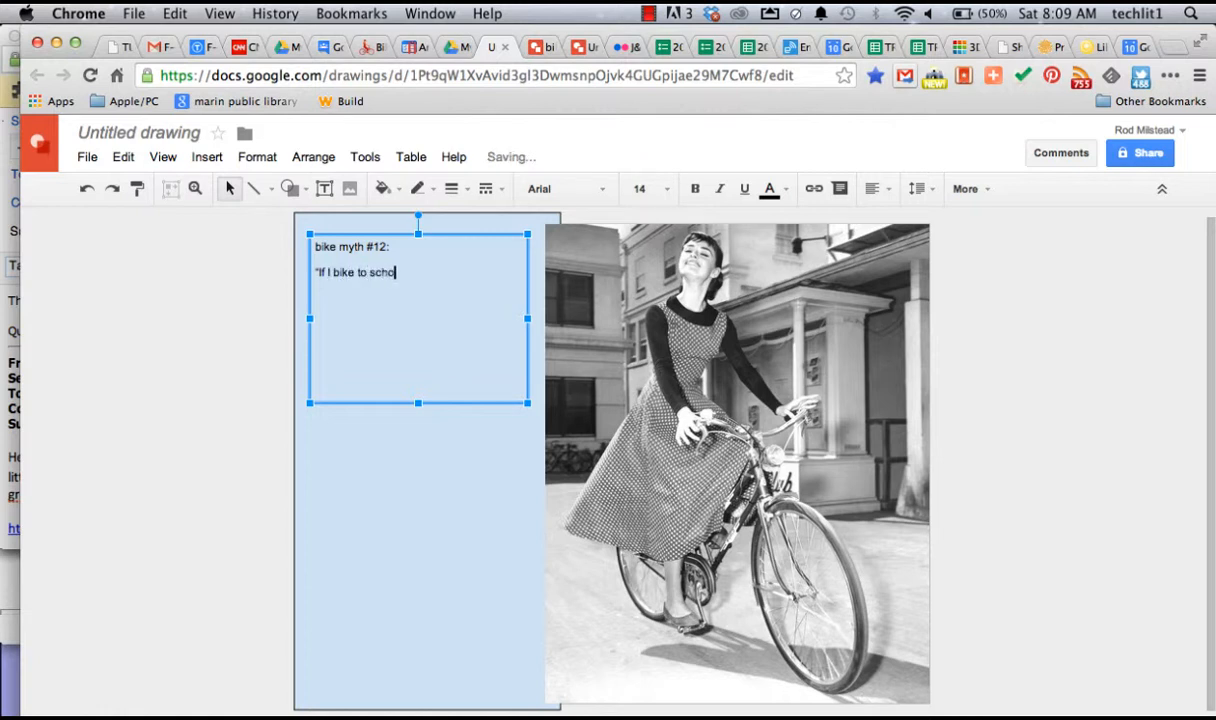
{"action": "type", "text": "ol my clothes will get m"}
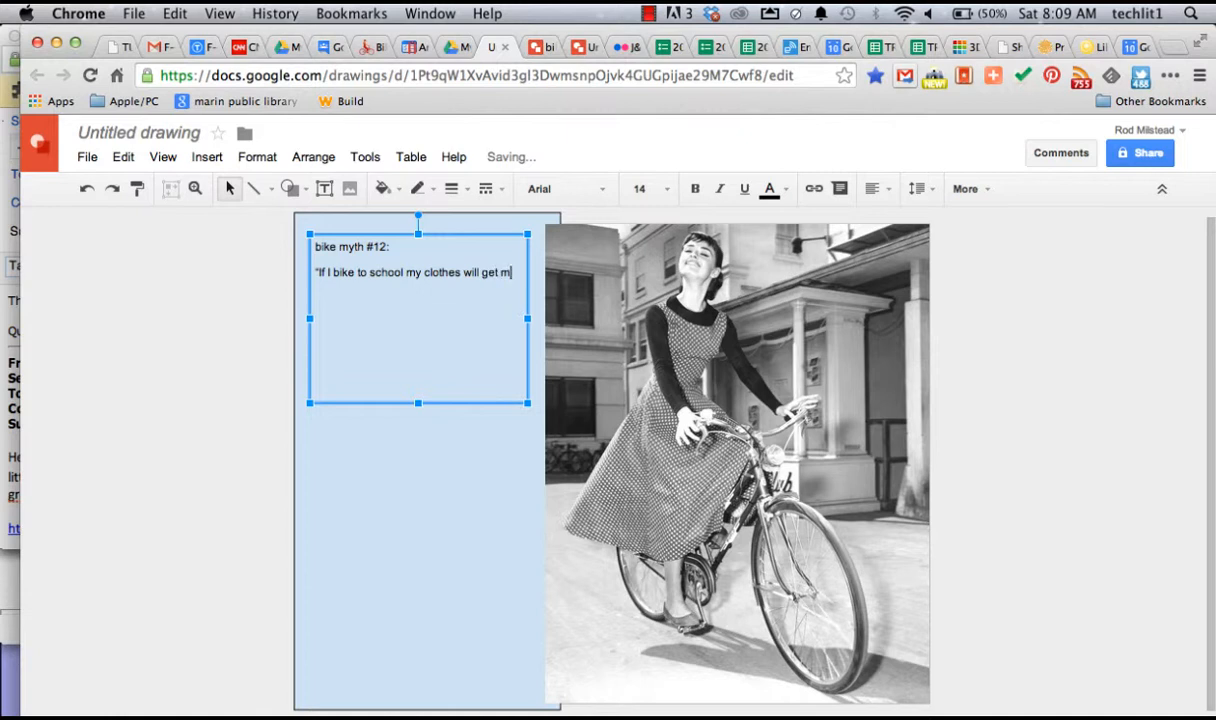
{"action": "type", "text": "essed up.\""}
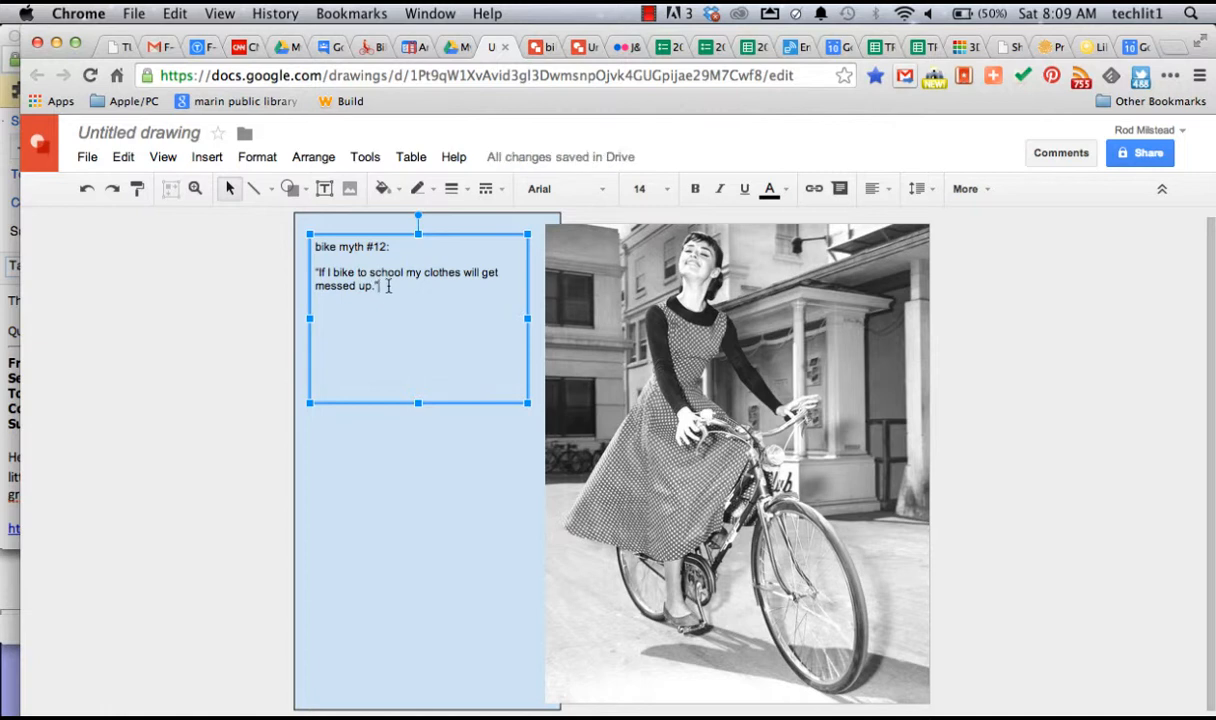
Look through the additional fonts and set all of the text box's text in Courier New.
{"action": "left_click_drag", "start_coordinate": [390, 246], "coordinate": [301, 245]}
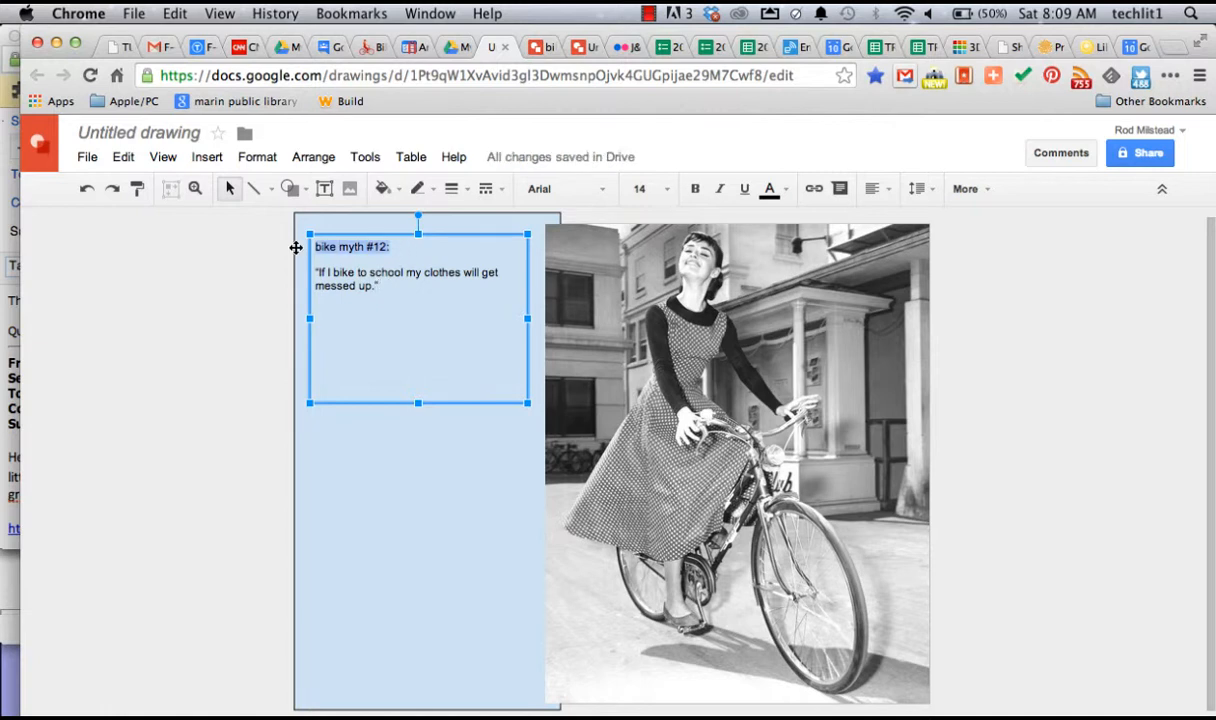
{"action": "left_click", "coordinate": [370, 285]}
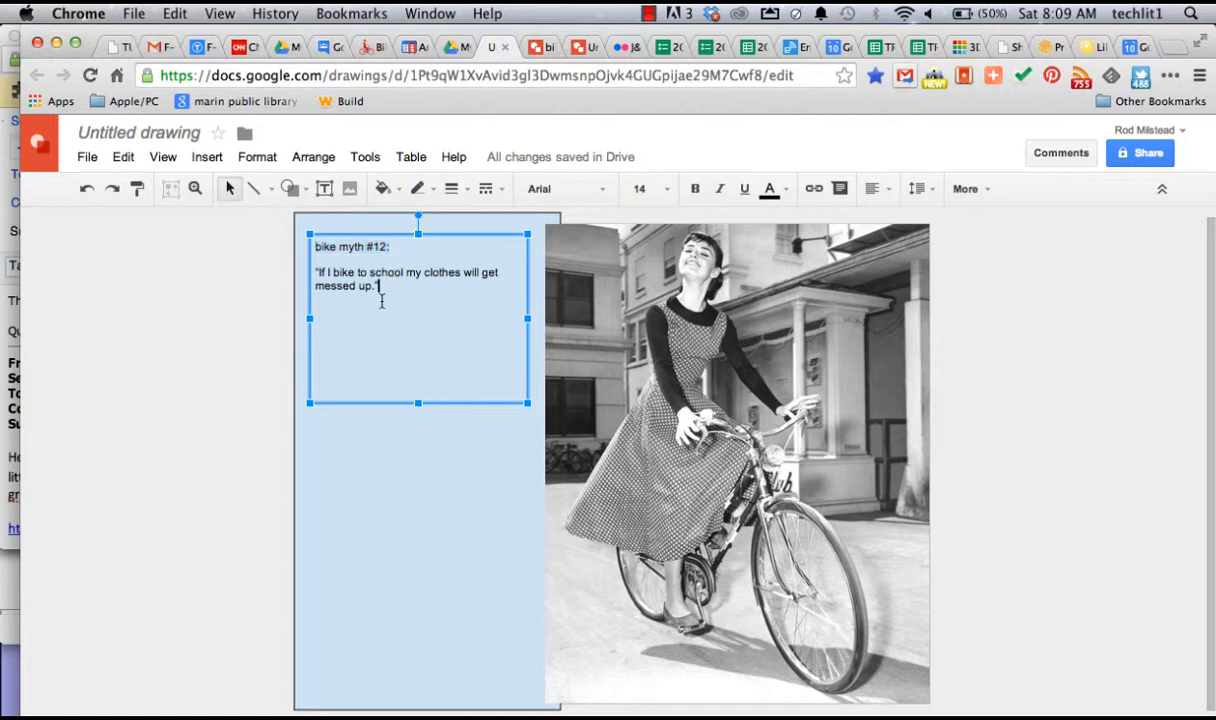
{"action": "left_click_drag", "start_coordinate": [373, 287], "coordinate": [301, 247]}
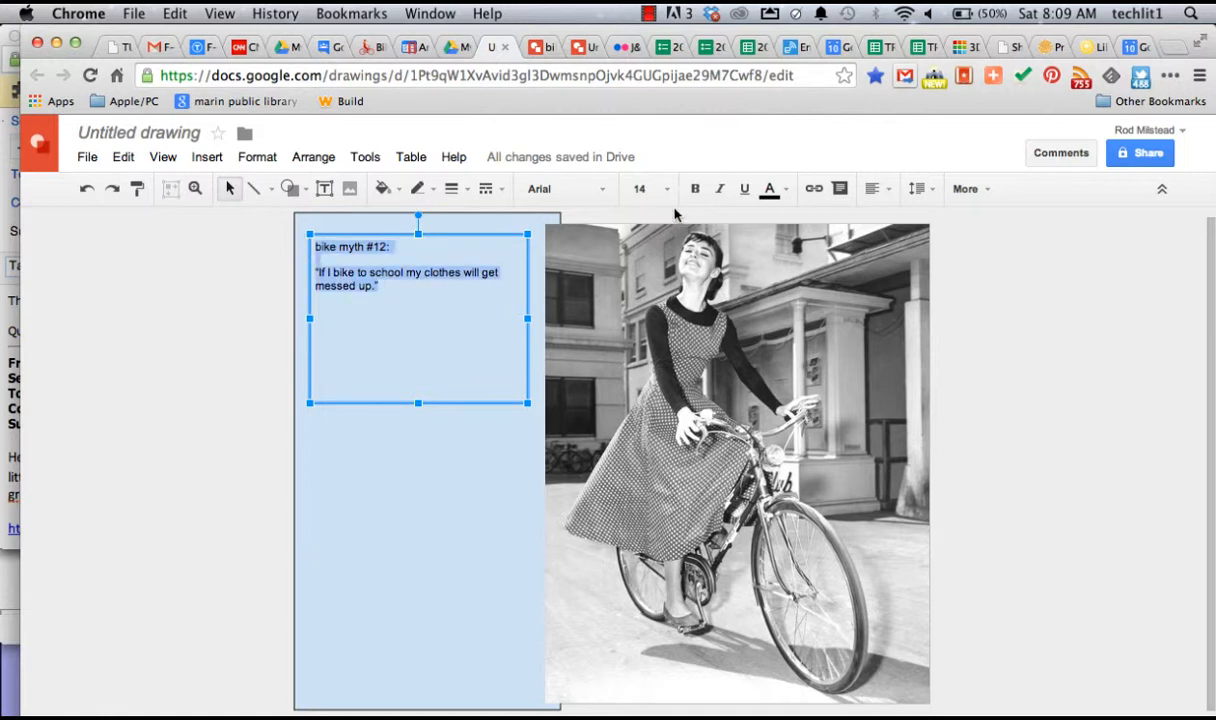
{"action": "left_click", "coordinate": [590, 188]}
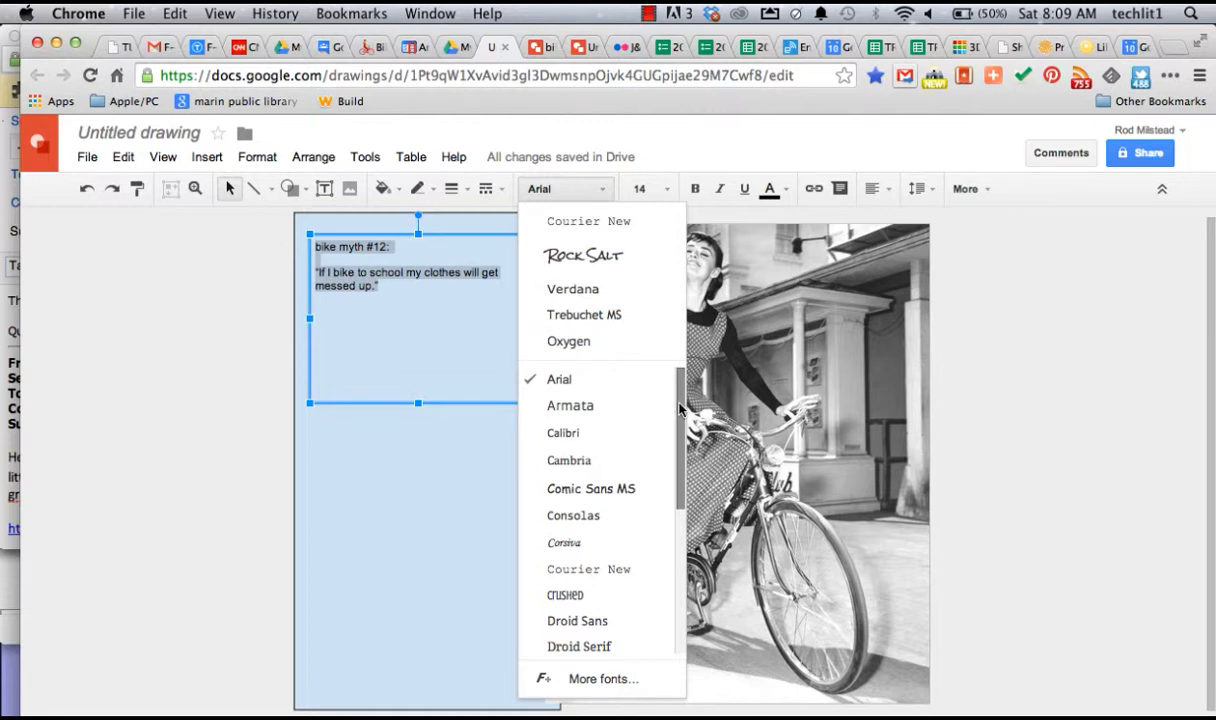
{"action": "mouse_move", "coordinate": [679, 408]}
{"action": "left_mouse_down"}
{"action": "mouse_move", "coordinate": [681, 545]}
{"action": "mouse_move", "coordinate": [678, 398]}
{"action": "left_mouse_up"}
{"action": "left_click", "coordinate": [607, 679]}
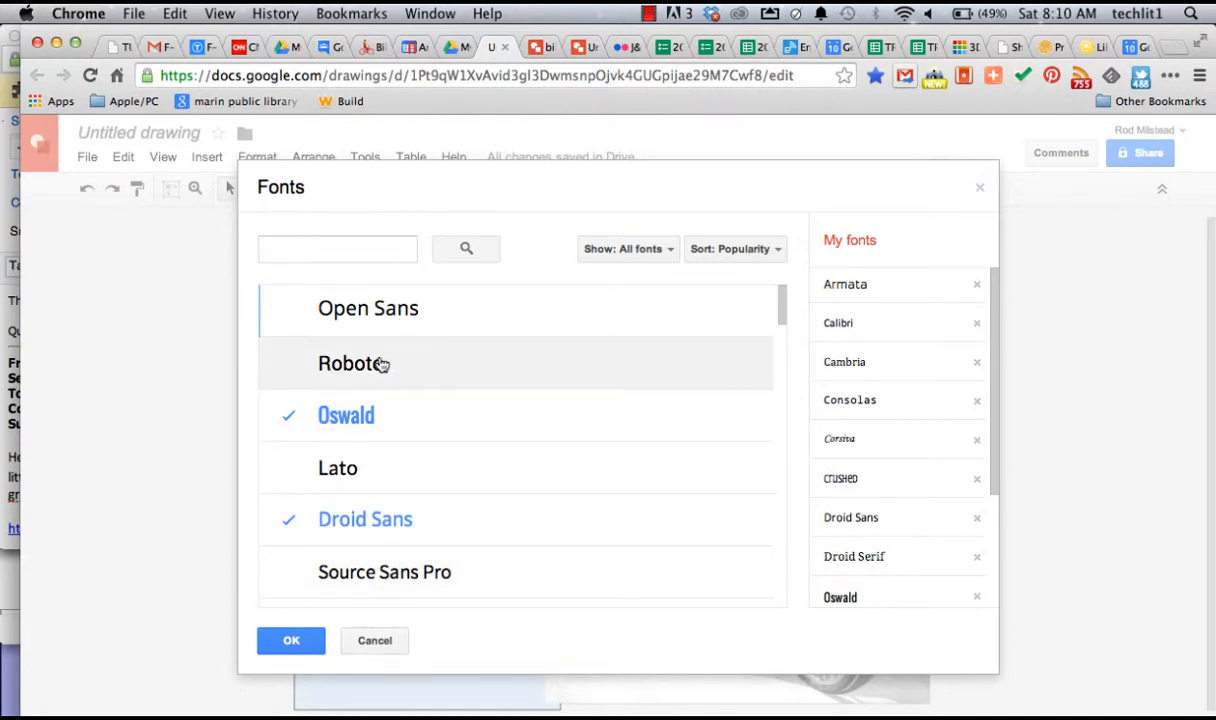
{"action": "left_click", "coordinate": [388, 634]}
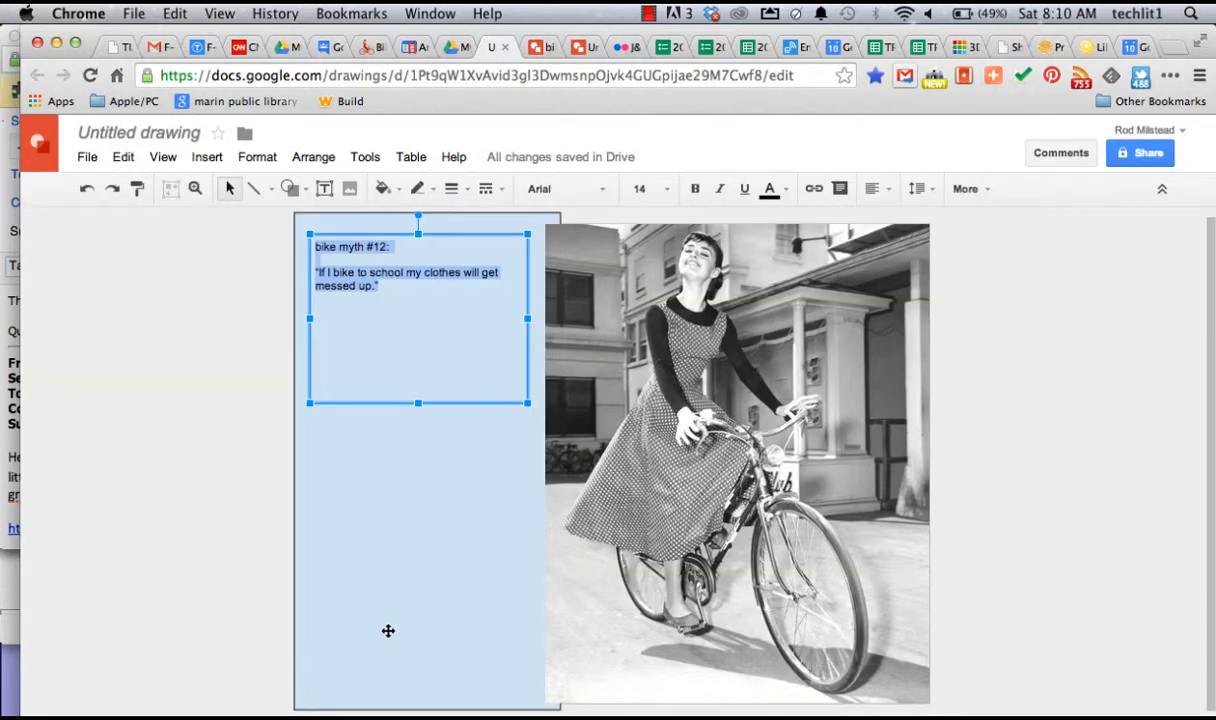
{"action": "left_click", "coordinate": [603, 197]}
{"action": "scroll", "coordinate": [627, 651], "scroll_direction": "down", "scroll_amount": 1}
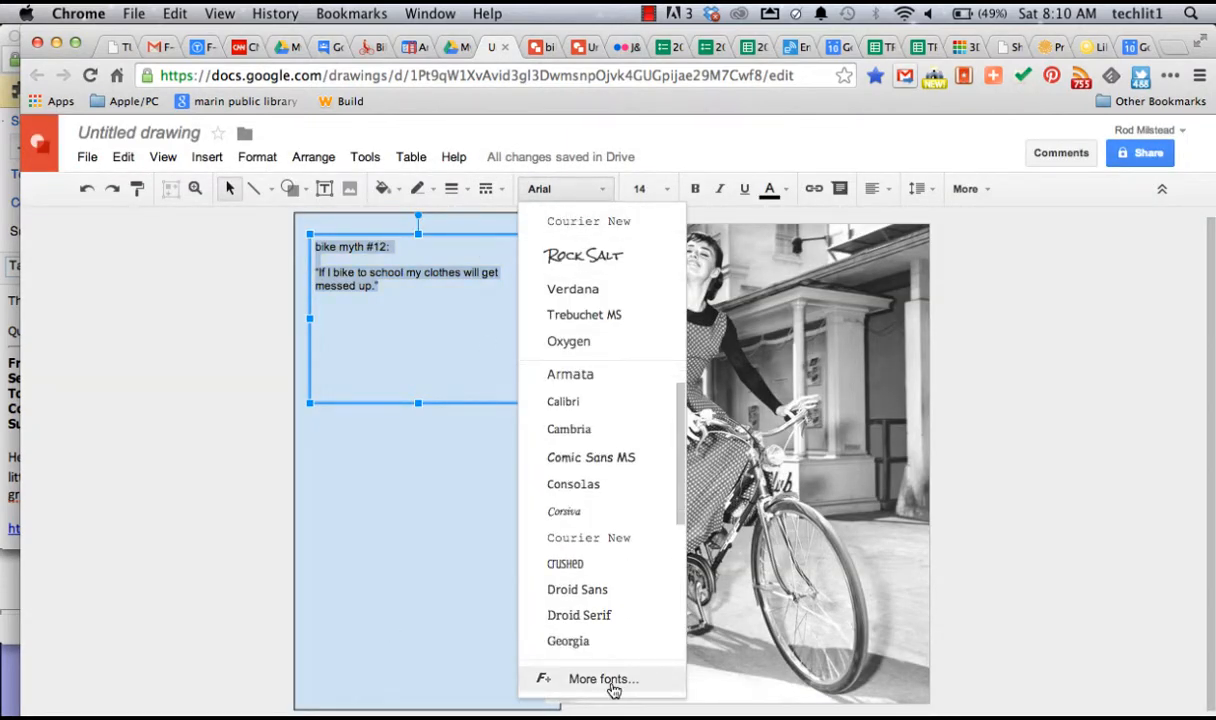
{"action": "scroll", "coordinate": [613, 680], "scroll_direction": "down", "scroll_amount": 1}
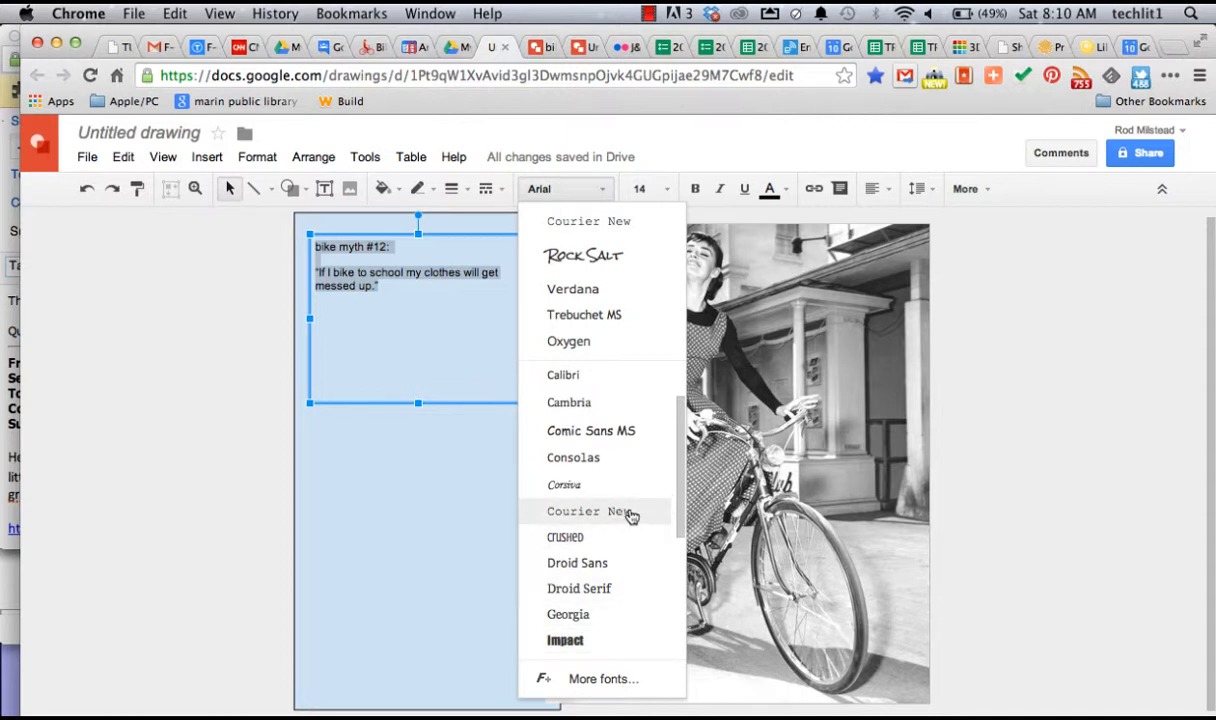
{"action": "scroll", "coordinate": [648, 476], "scroll_direction": "up", "scroll_amount": 2}
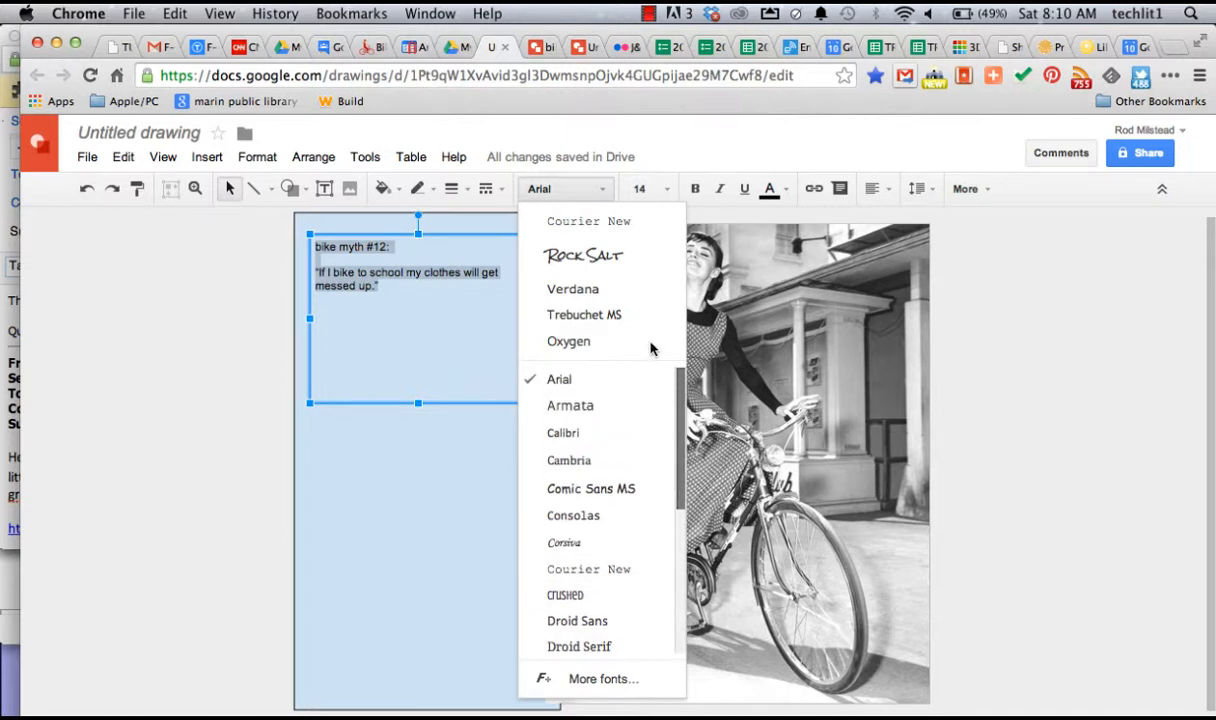
{"action": "left_click", "coordinate": [592, 222]}
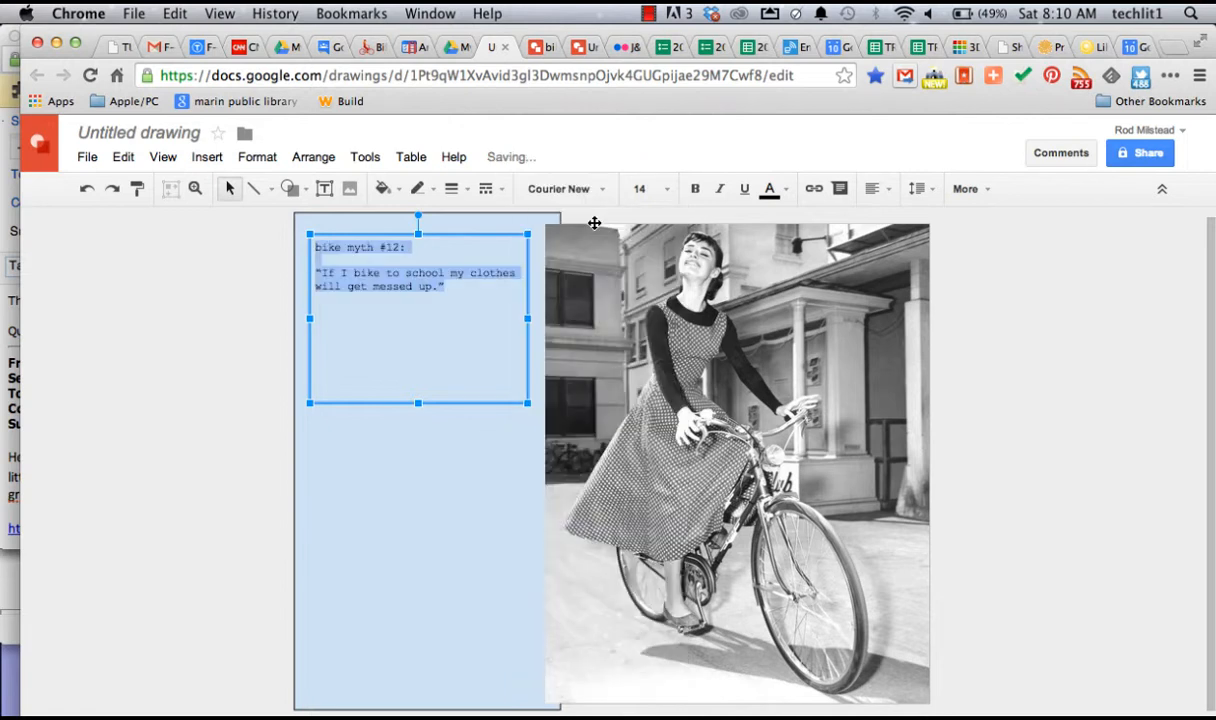
Set the font size of all the text in the text box to 24.
{"action": "left_click", "coordinate": [408, 247]}
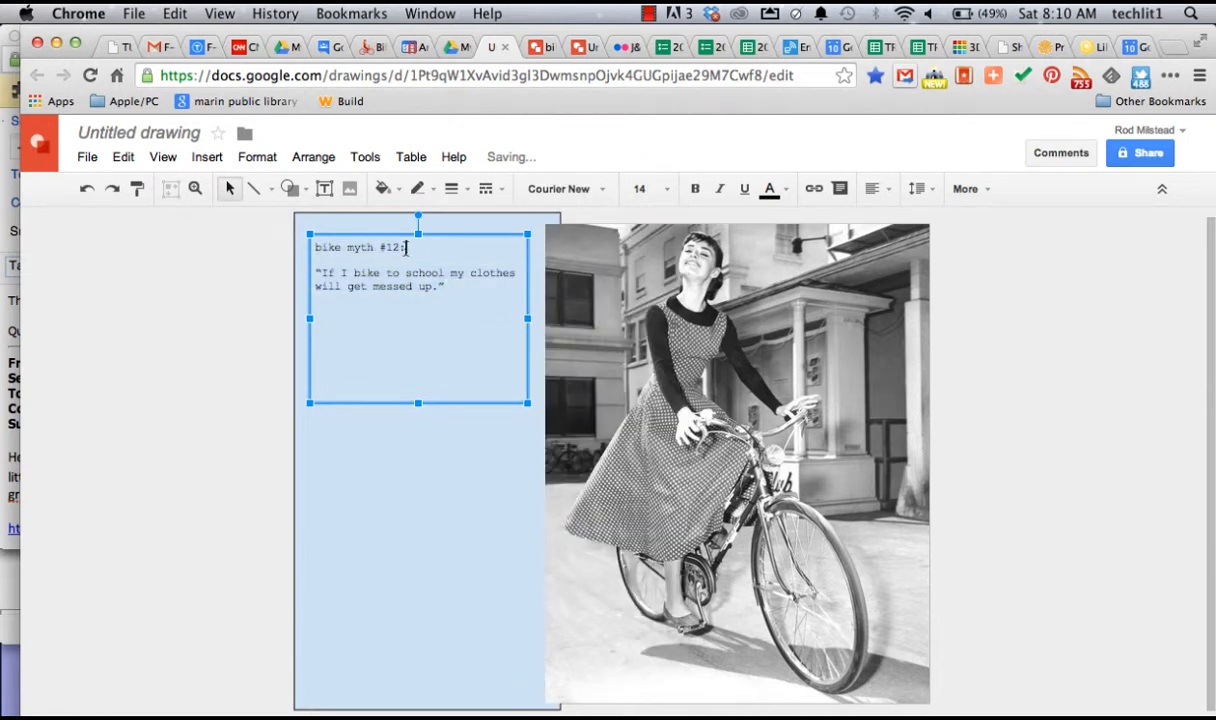
{"action": "left_click_drag", "start_coordinate": [454, 286], "coordinate": [303, 244]}
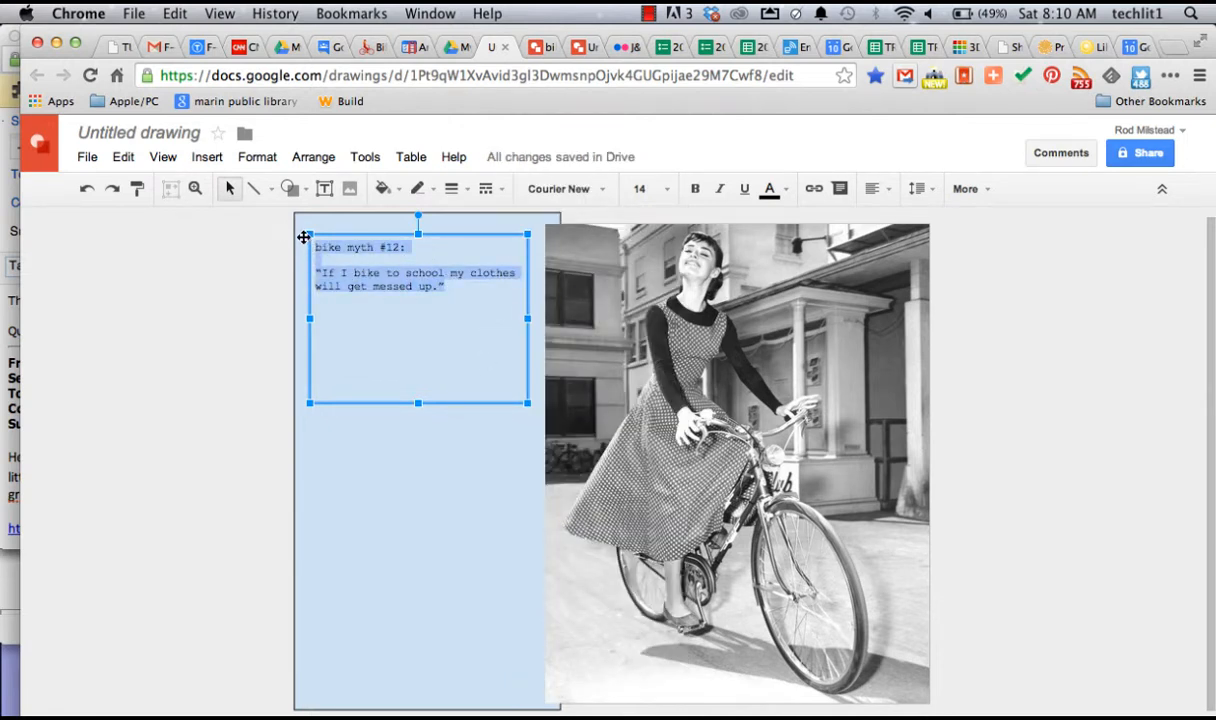
{"action": "left_click", "coordinate": [670, 189]}
{"action": "left_click", "coordinate": [657, 453]}
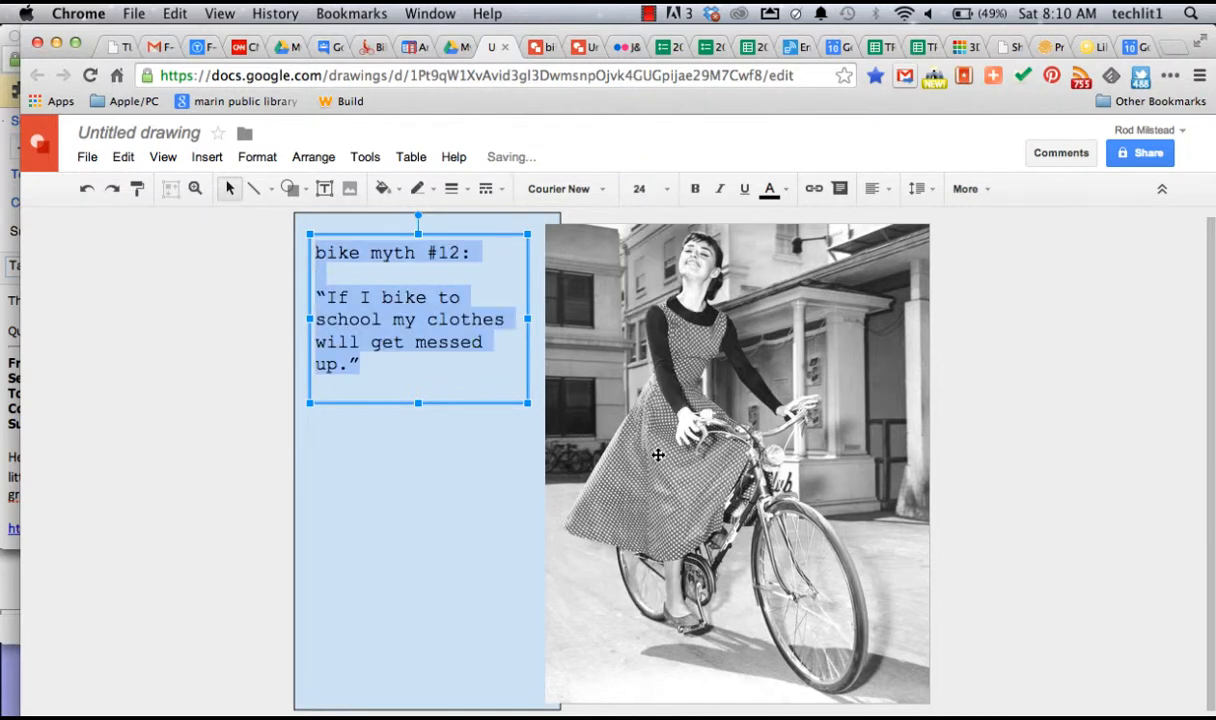
Change the colour of all the text in the text box to white.
{"action": "left_click", "coordinate": [368, 396]}
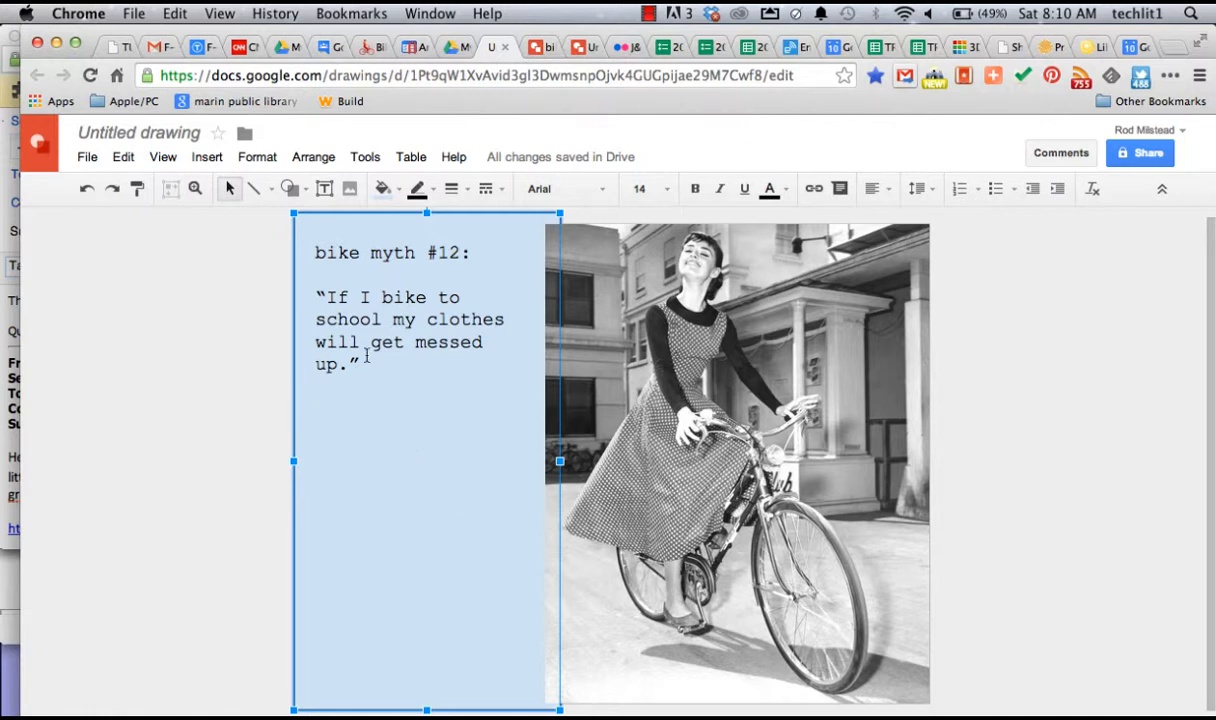
{"action": "left_click", "coordinate": [366, 360]}
{"action": "left_click_drag", "start_coordinate": [366, 360], "coordinate": [287, 243]}
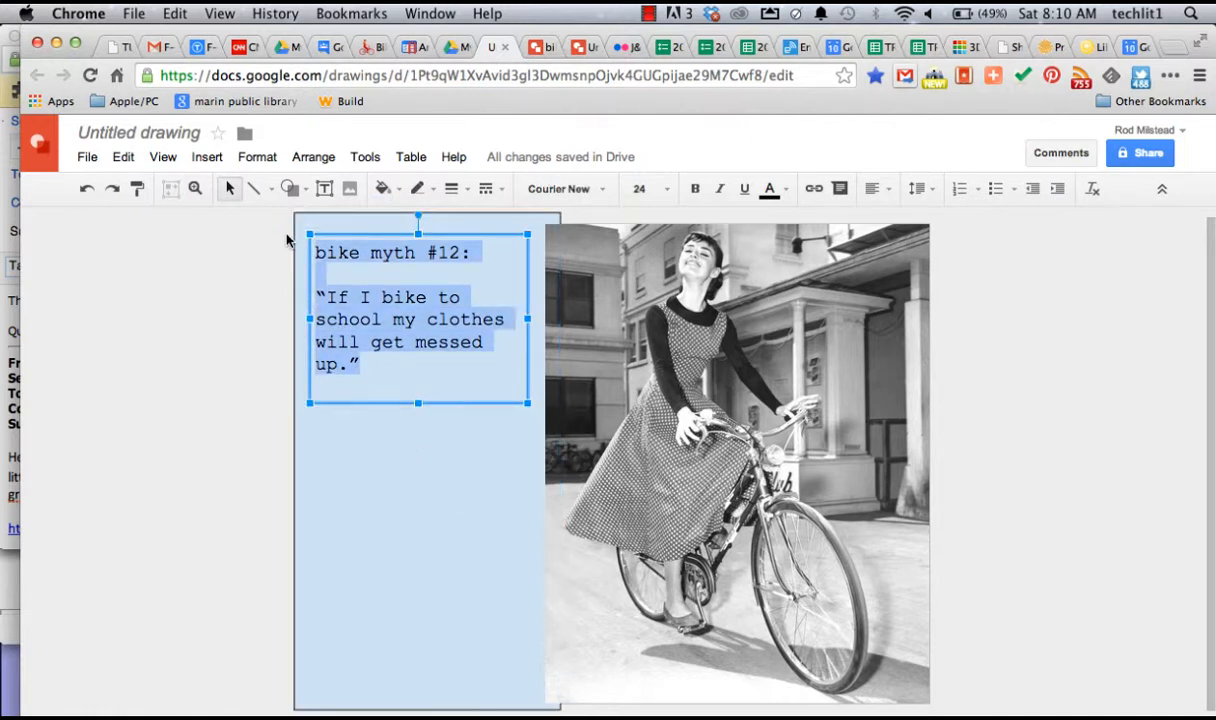
{"action": "left_click", "coordinate": [786, 190]}
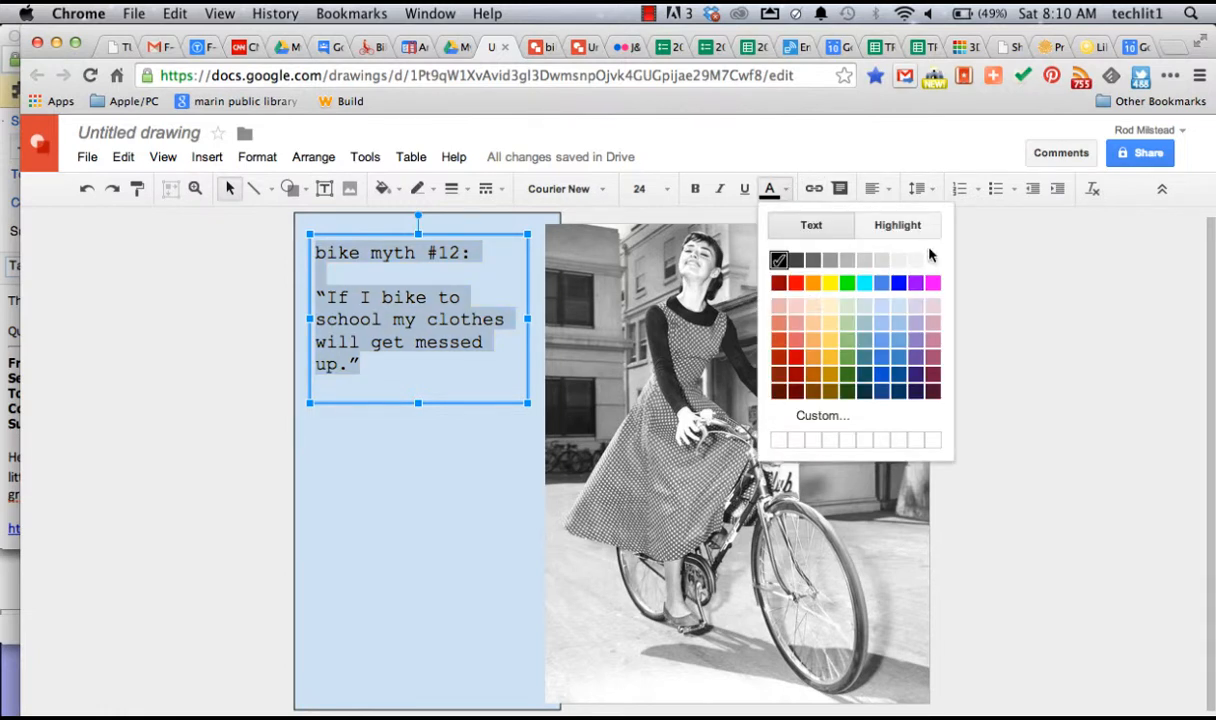
{"action": "left_click", "coordinate": [931, 260]}
{"action": "left_click", "coordinate": [446, 377]}
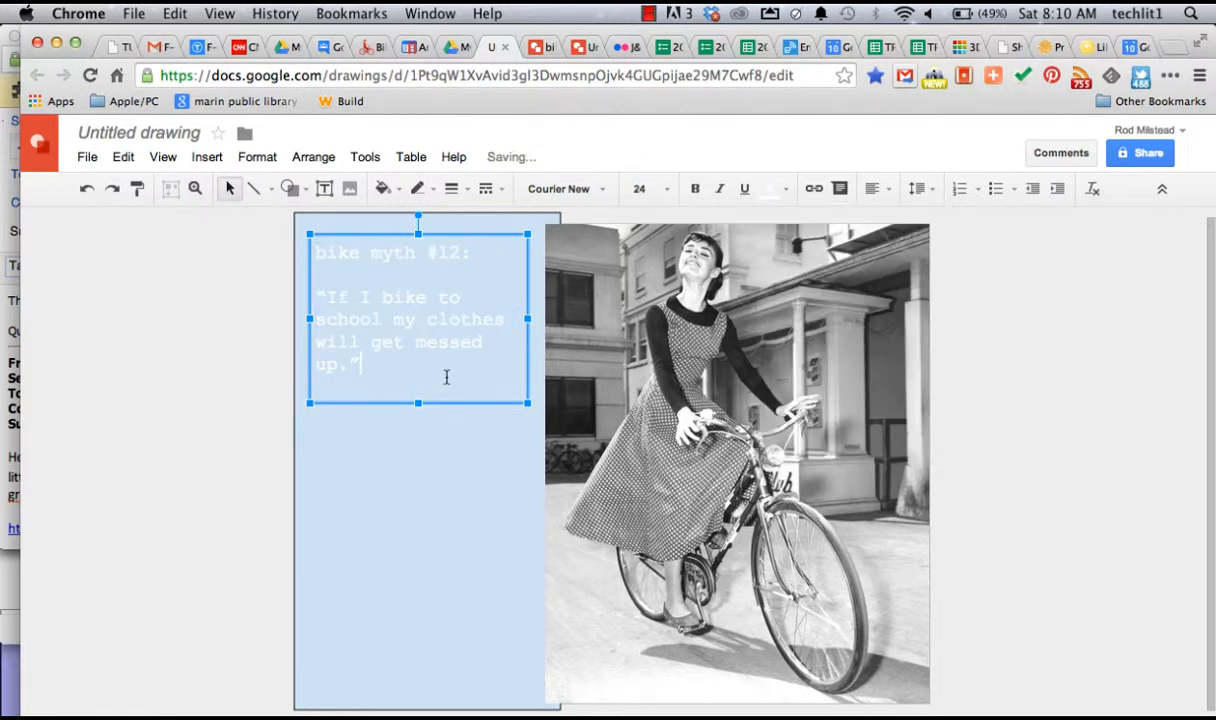
Change the background rectangle's fill to a darker, medium blue so the white text stands out.
{"action": "left_click", "coordinate": [455, 508]}
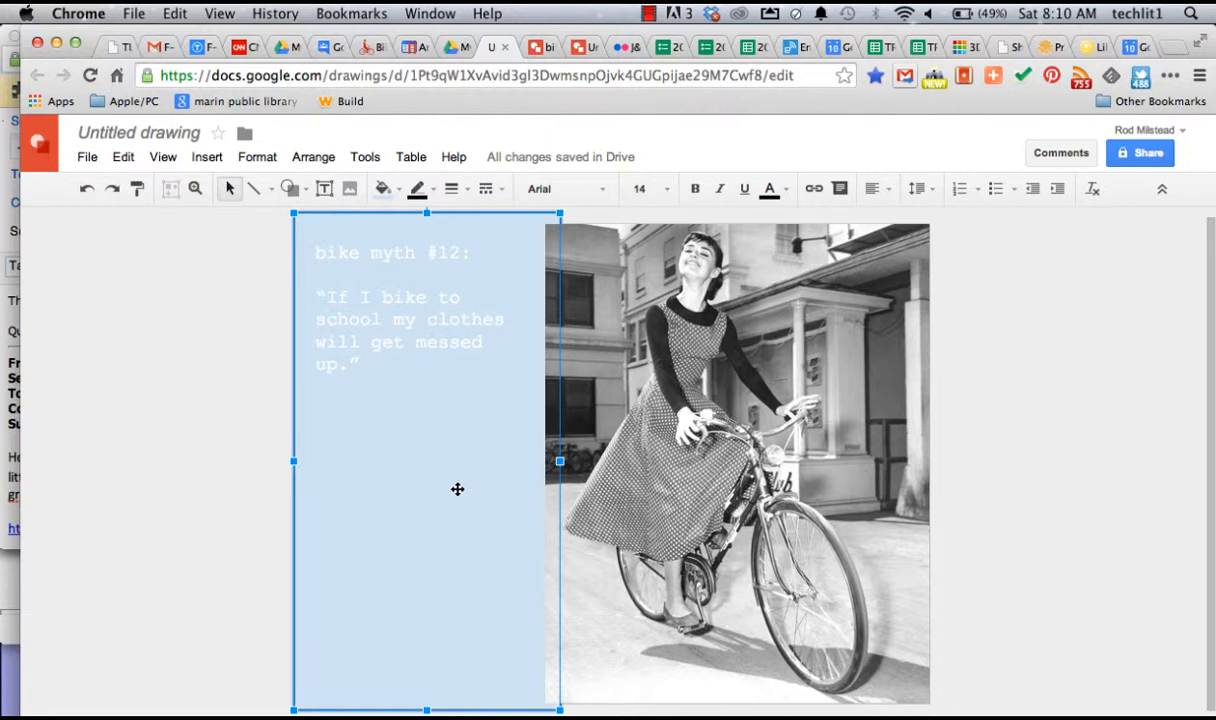
{"action": "left_click", "coordinate": [397, 194]}
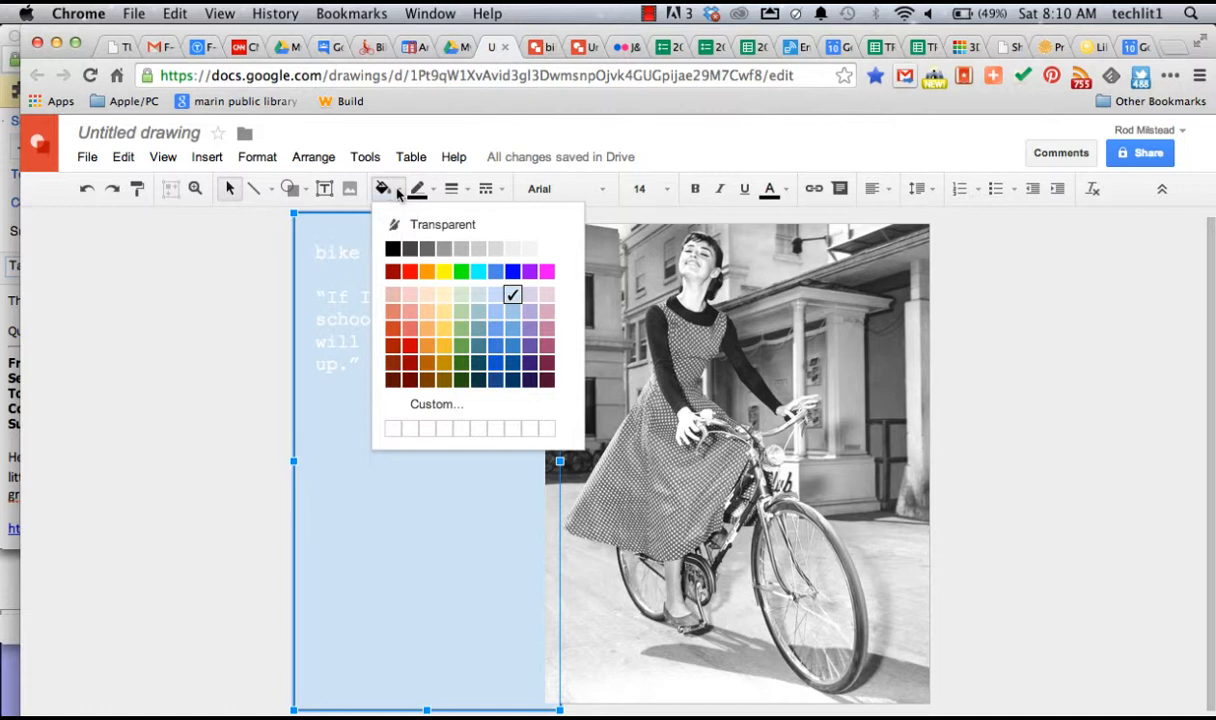
{"action": "left_click", "coordinate": [496, 329]}
Move the text box slightly lower on the blue rectangle.
{"action": "left_click", "coordinate": [430, 382]}
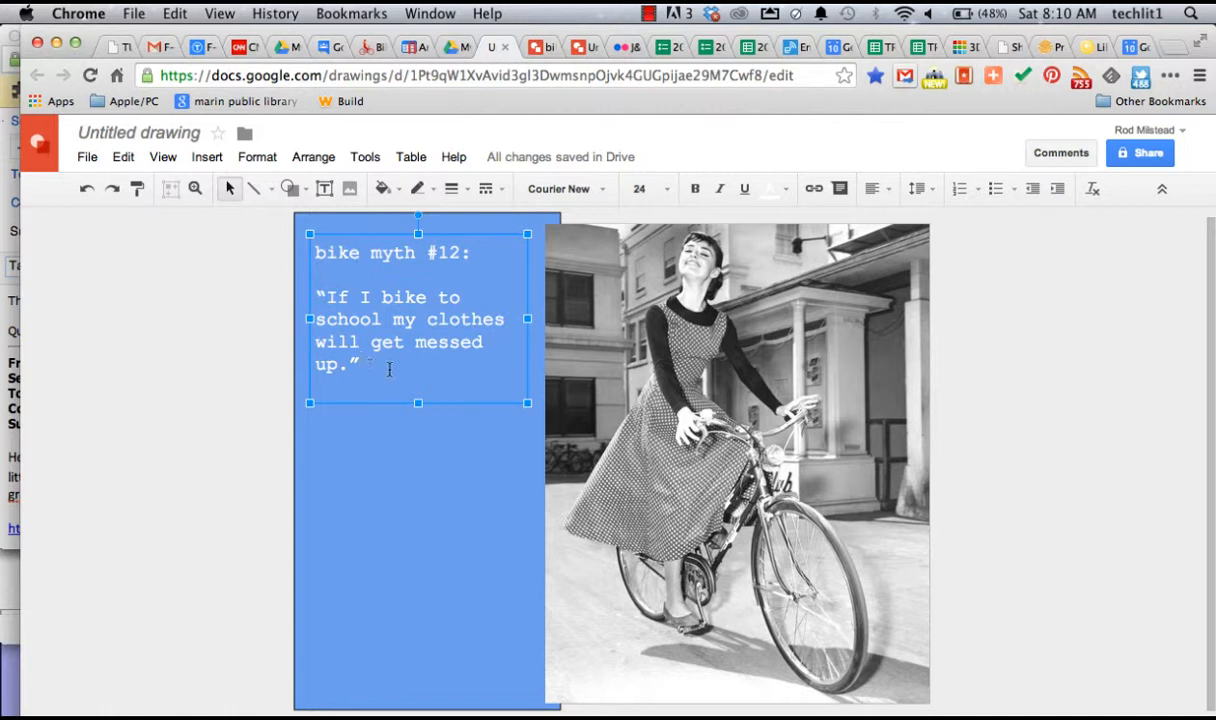
{"action": "left_click_drag", "start_coordinate": [384, 402], "coordinate": [382, 491]}
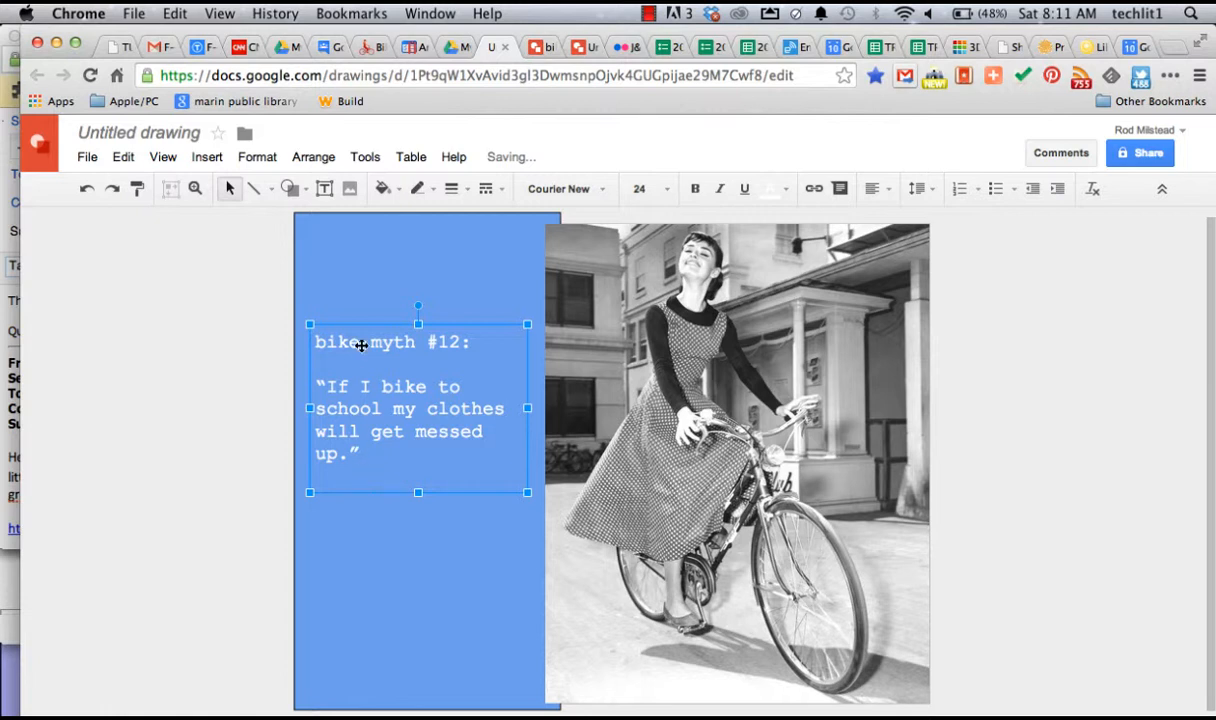
{"action": "left_click_drag", "start_coordinate": [366, 326], "coordinate": [362, 264]}
Add a new paragraph reading "Choose freedom." below the quotation in the text box.
{"action": "left_click", "coordinate": [375, 403]}
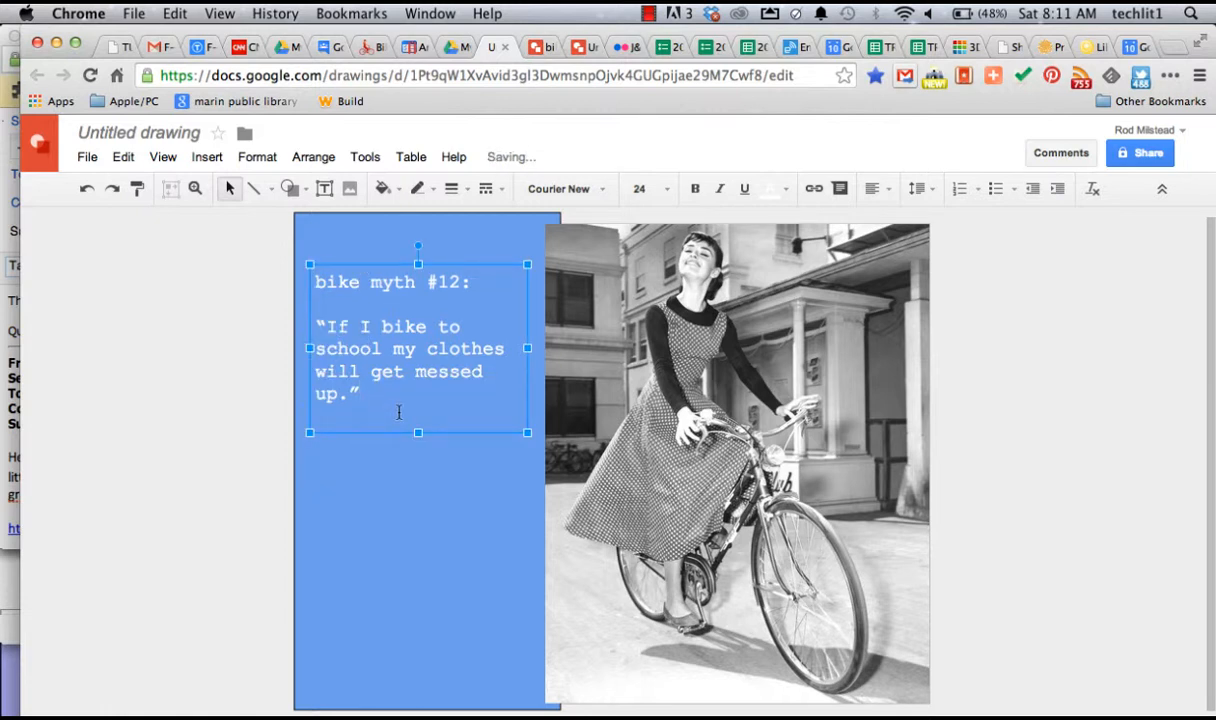
{"action": "key", "text": "Return"}
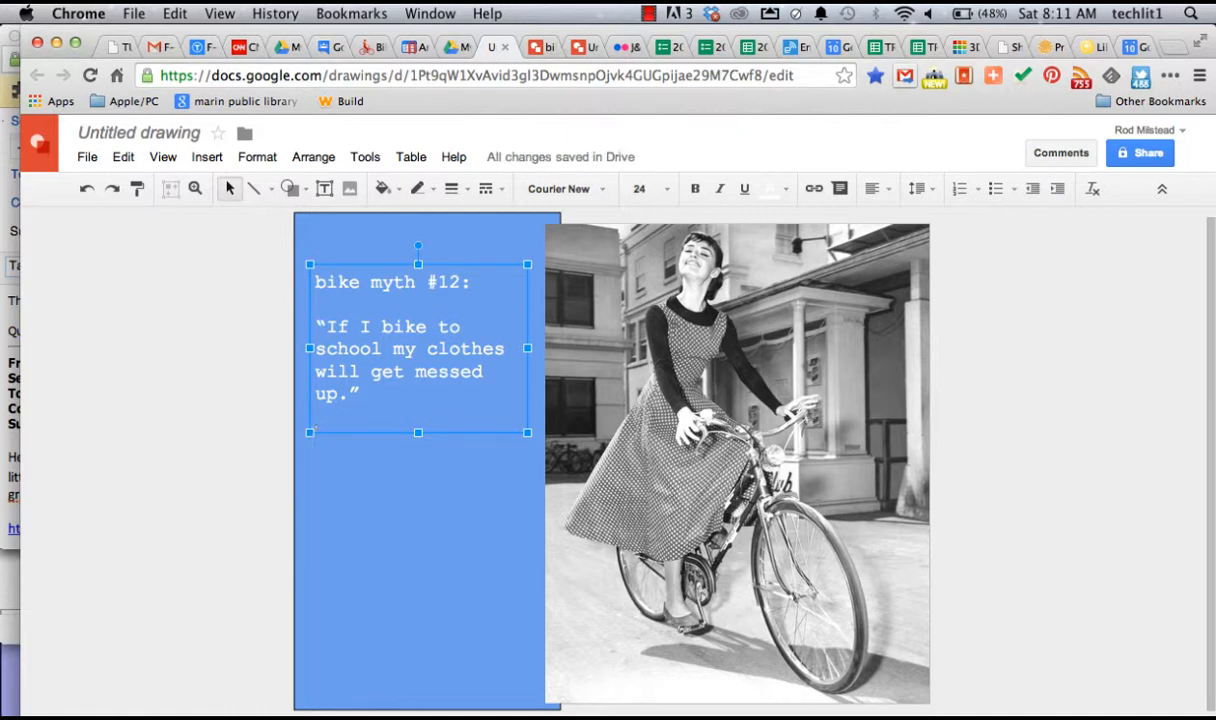
{"action": "type", "text": "Choose fr"}
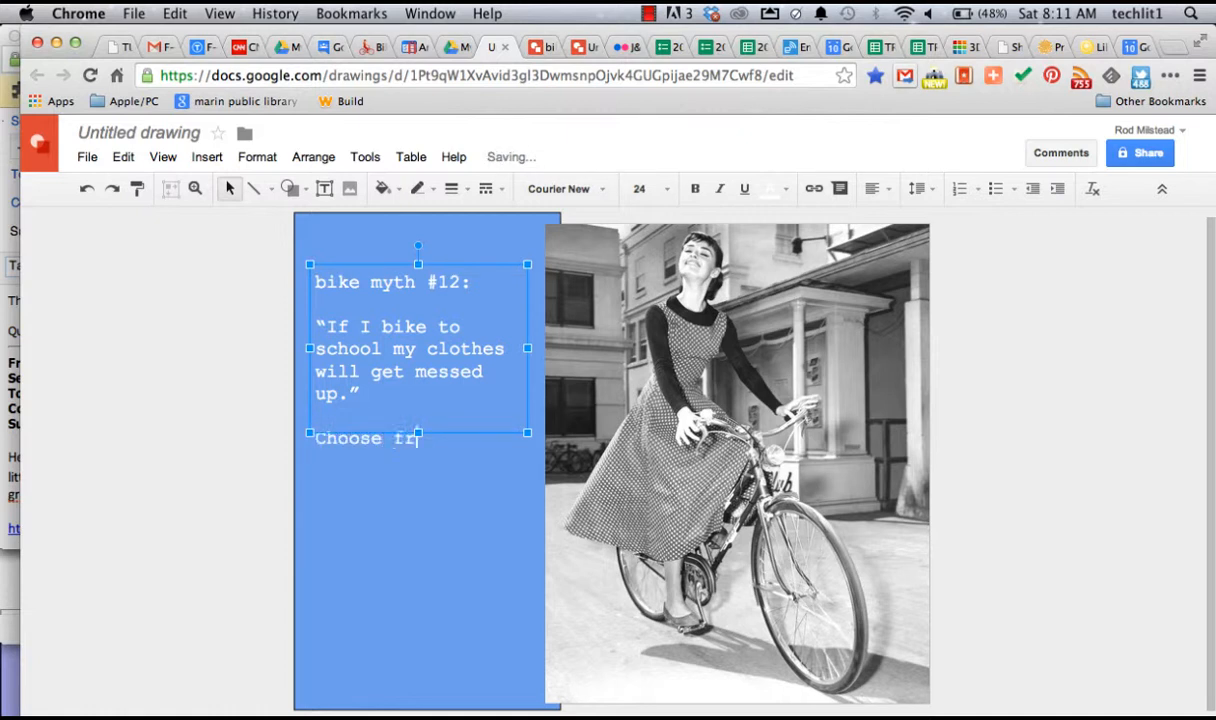
{"action": "type", "text": "eedm"}
{"action": "key", "text": "BackSpace"}
{"action": "type", "text": "om."}
Add the line "Ride a bike." directly below "Choose freedom.".
{"action": "key", "text": "Return"}
{"action": "key", "text": "Return"}
{"action": "type", "text": "Rod"}
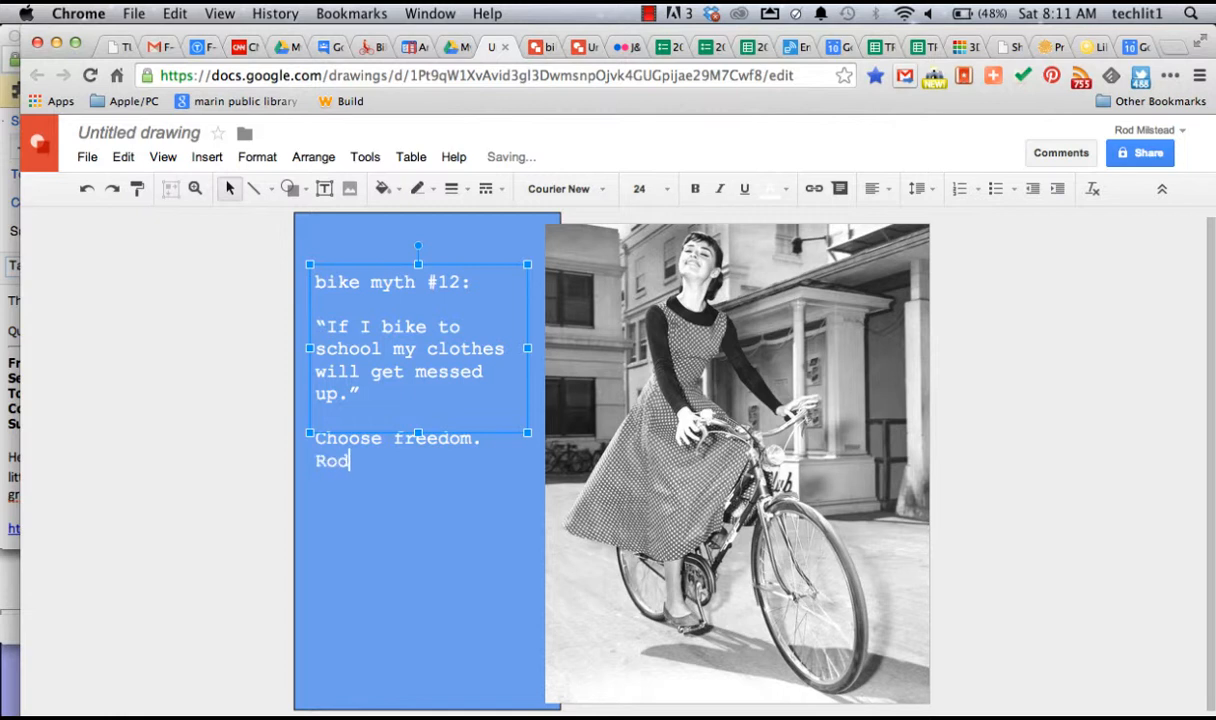
{"action": "key", "text": "BackSpace"}
{"action": "key", "text": "BackSpace"}
{"action": "type", "text": "ide "}
{"action": "type", "text": "my"}
{"action": "key", "text": "BackSpace"}
{"action": "key", "text": "BackSpace"}
{"action": "key", "text": "BackSpace"}
{"action": "type", "text": "a bike.  "}
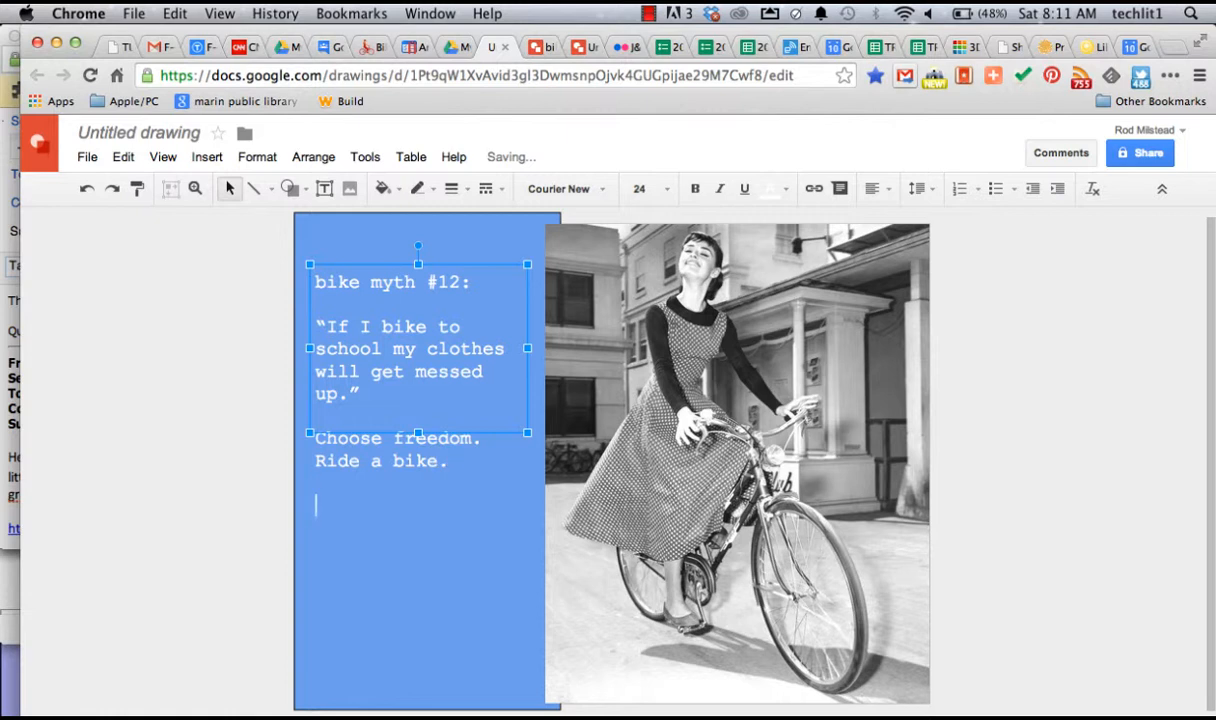
Add the footnote "*but wear a helmet." as the last paragraph of the text box.
{"action": "type", "text": "*but wear a be"}
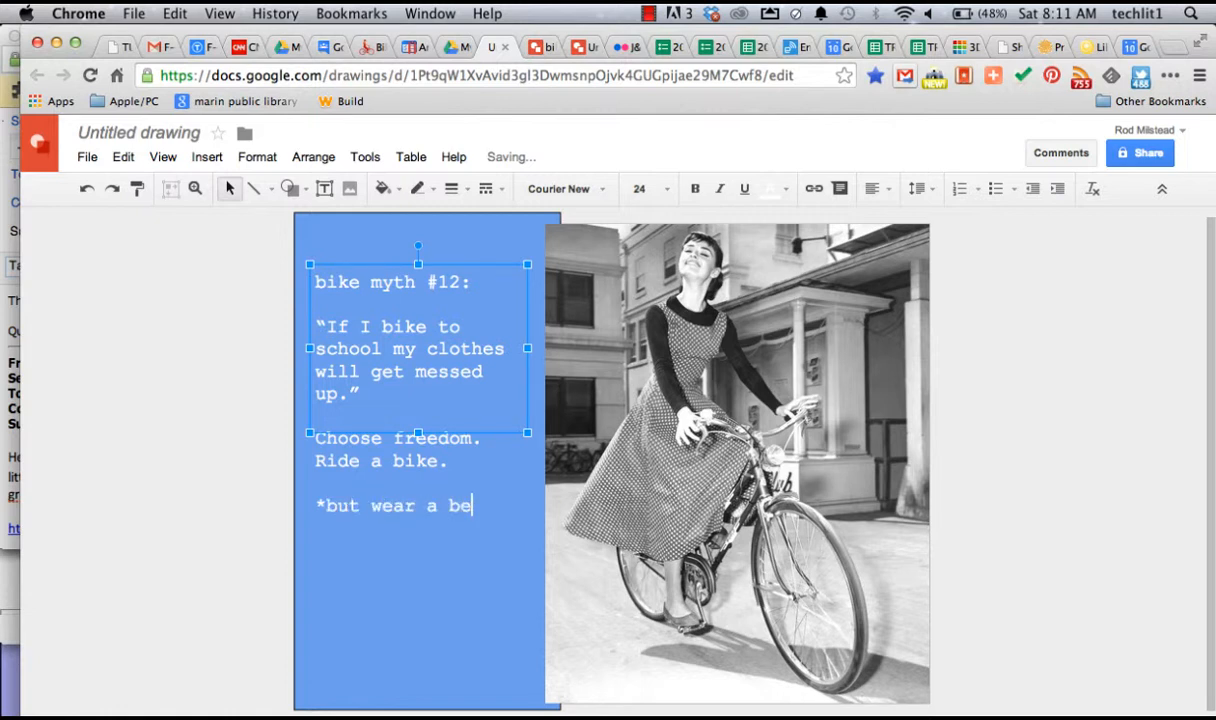
{"action": "key", "text": "BackSpace"}
{"action": "key", "text": "BackSpace"}
{"action": "type", "text": "helmet."}
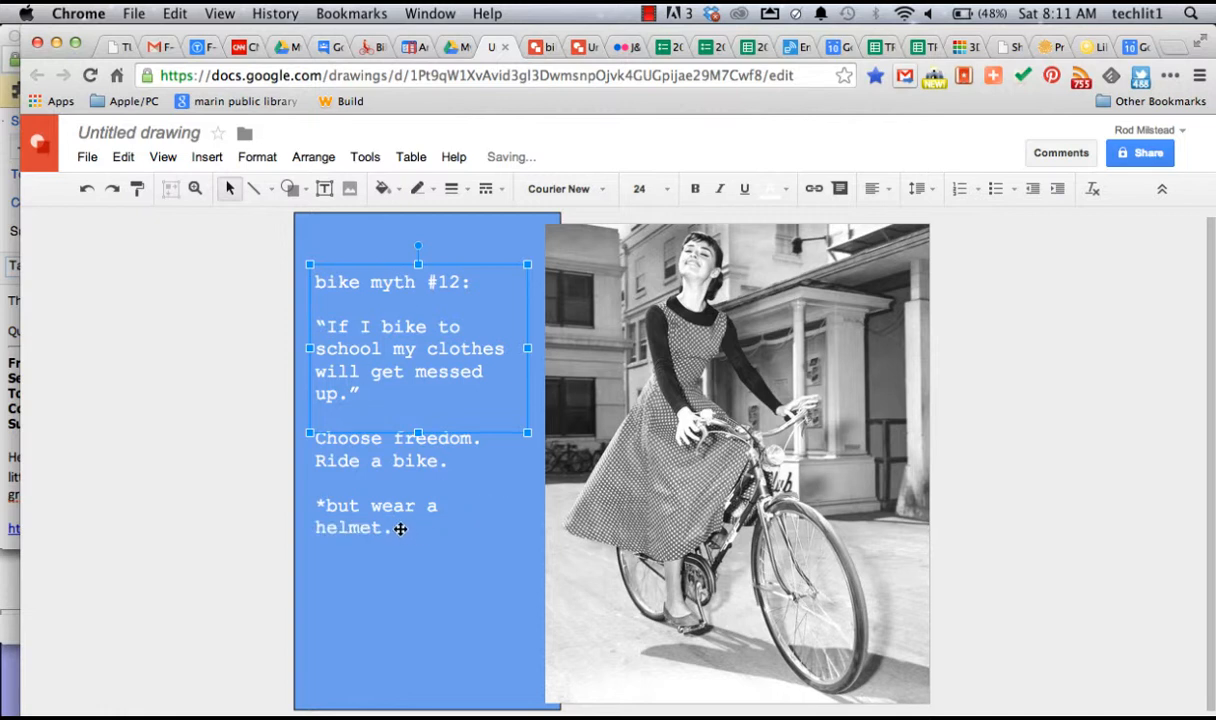
Set the font size of the "*but wear a helmet." footnote to 14.
{"action": "left_click", "coordinate": [309, 514]}
{"action": "left_click_drag", "start_coordinate": [309, 514], "coordinate": [393, 563]}
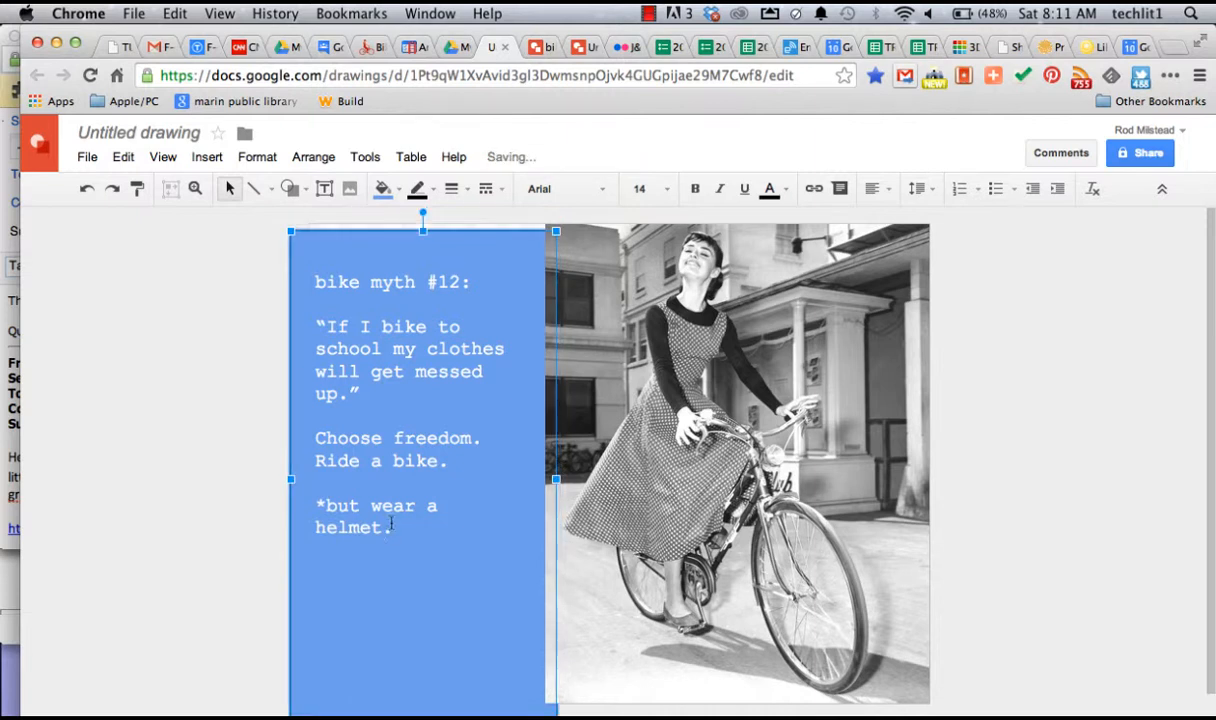
{"action": "left_click", "coordinate": [316, 498]}
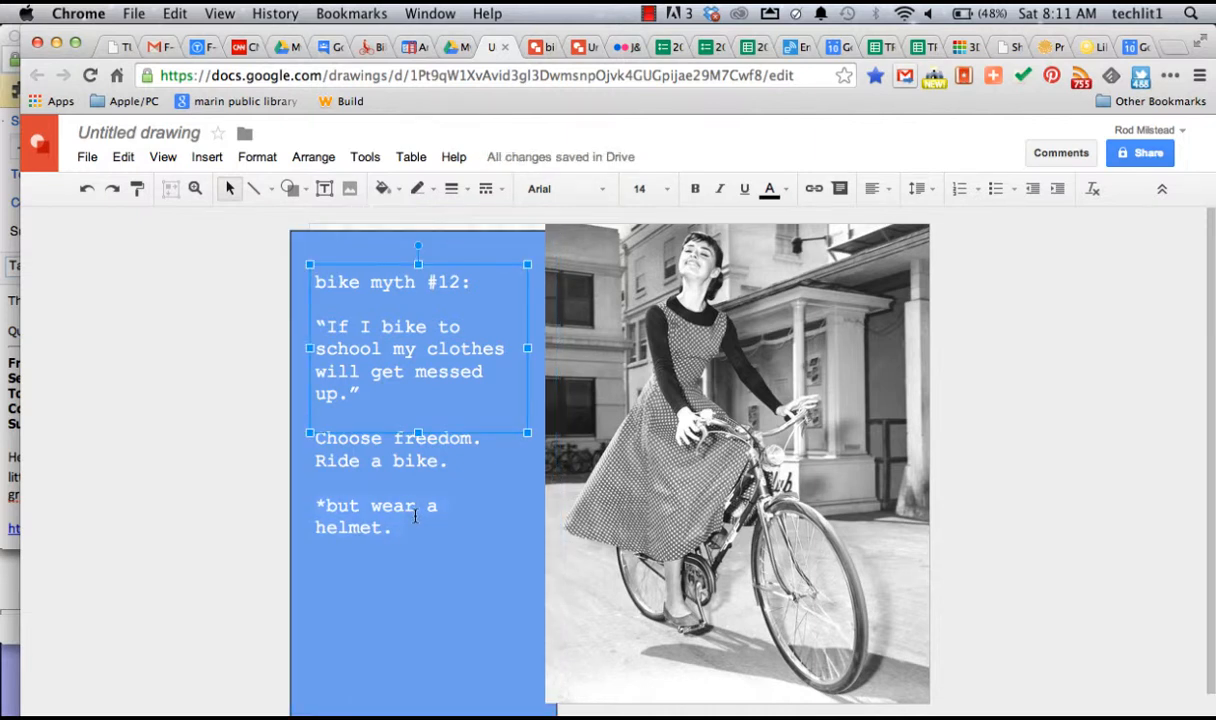
{"action": "left_click", "coordinate": [666, 193]}
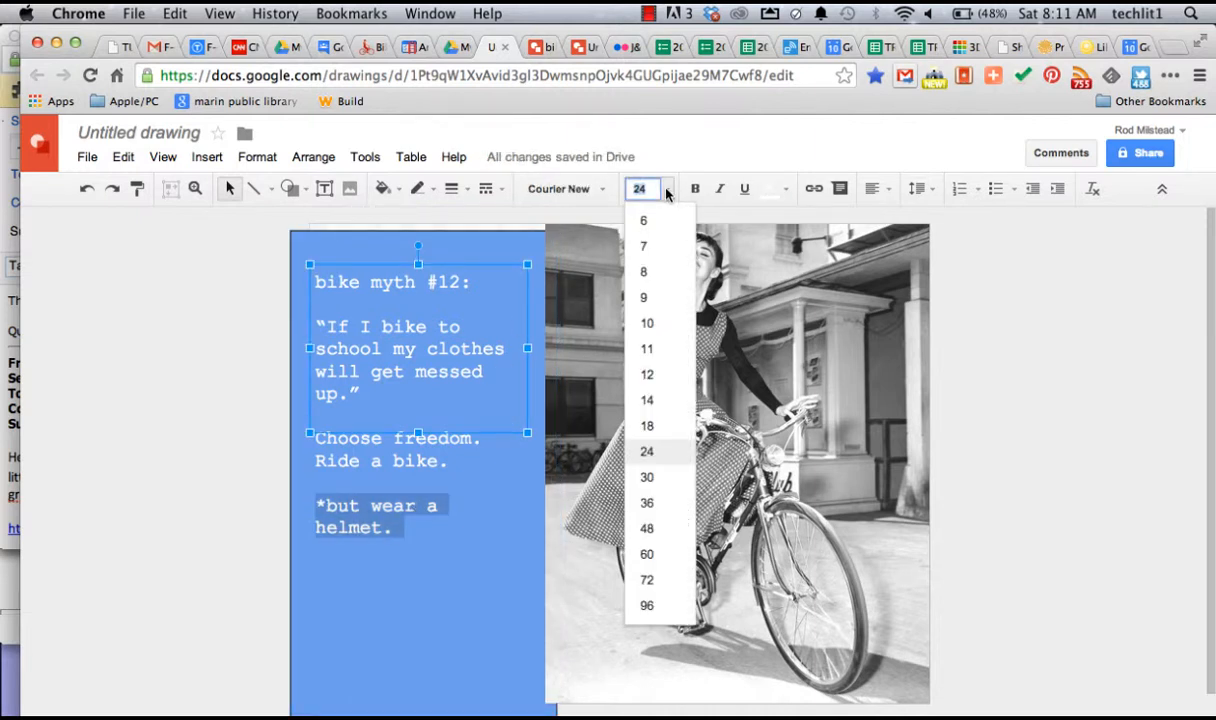
{"action": "left_click", "coordinate": [650, 401]}
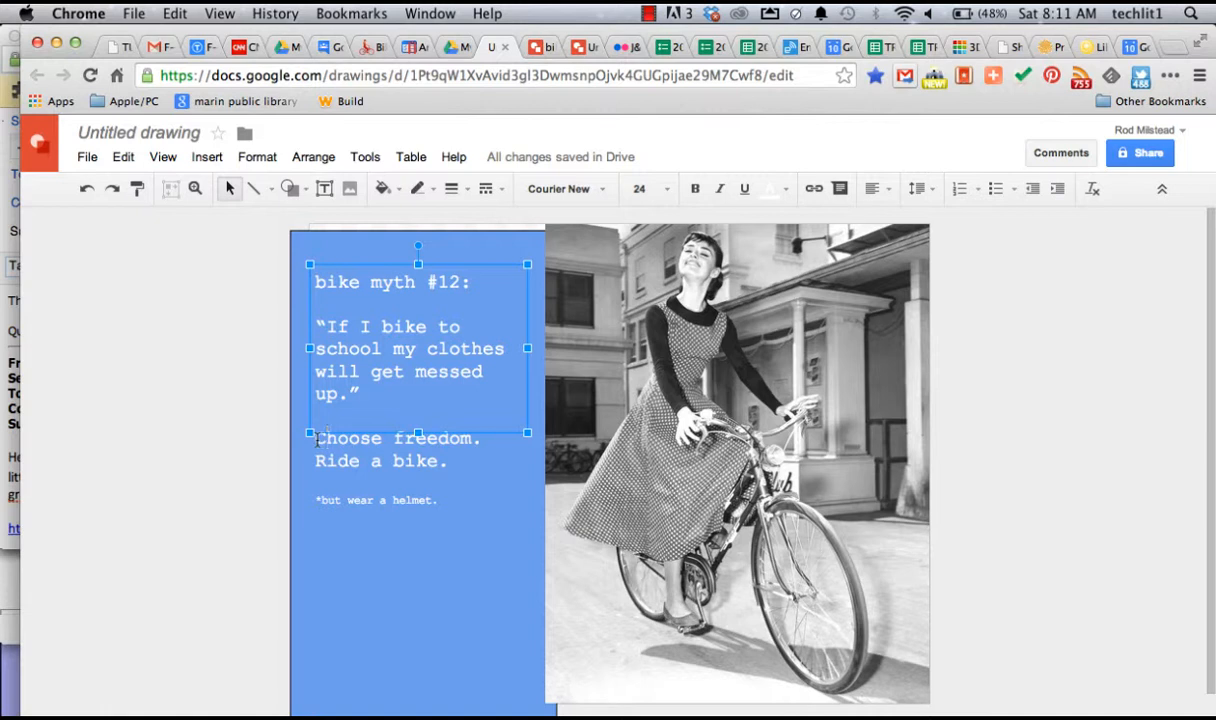
Insert five blank lines above "Choose freedom." to push the closing lines further down the rectangle.
{"action": "key", "text": "Return"}
{"action": "key", "text": "Return"}
{"action": "key", "text": "Return"}
{"action": "key", "text": "Return"}
{"action": "key", "text": "Return"}
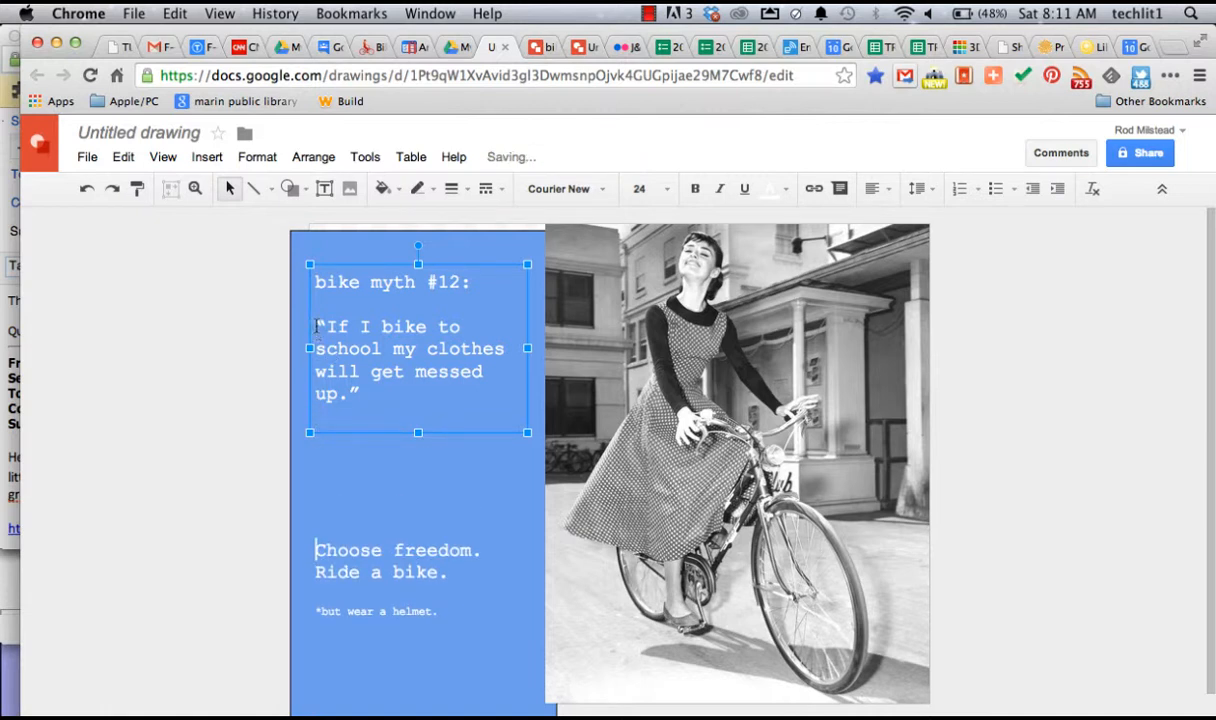
Insert three more blank lines between the "bike myth #12:" heading and the quotation.
{"action": "key", "text": "Return"}
{"action": "key", "text": "Return"}
{"action": "key", "text": "Return"}
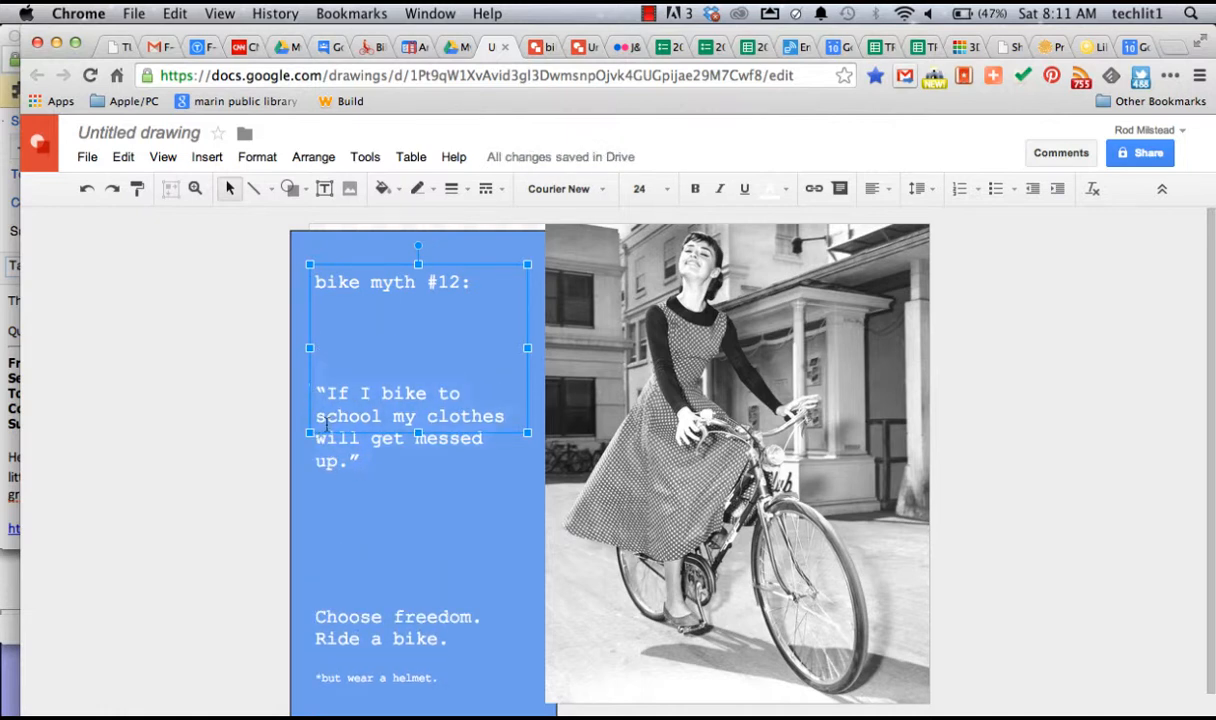
Set the font size of both the quotation and the "bike myth #12:" heading to 30.
{"action": "left_click", "coordinate": [660, 189]}
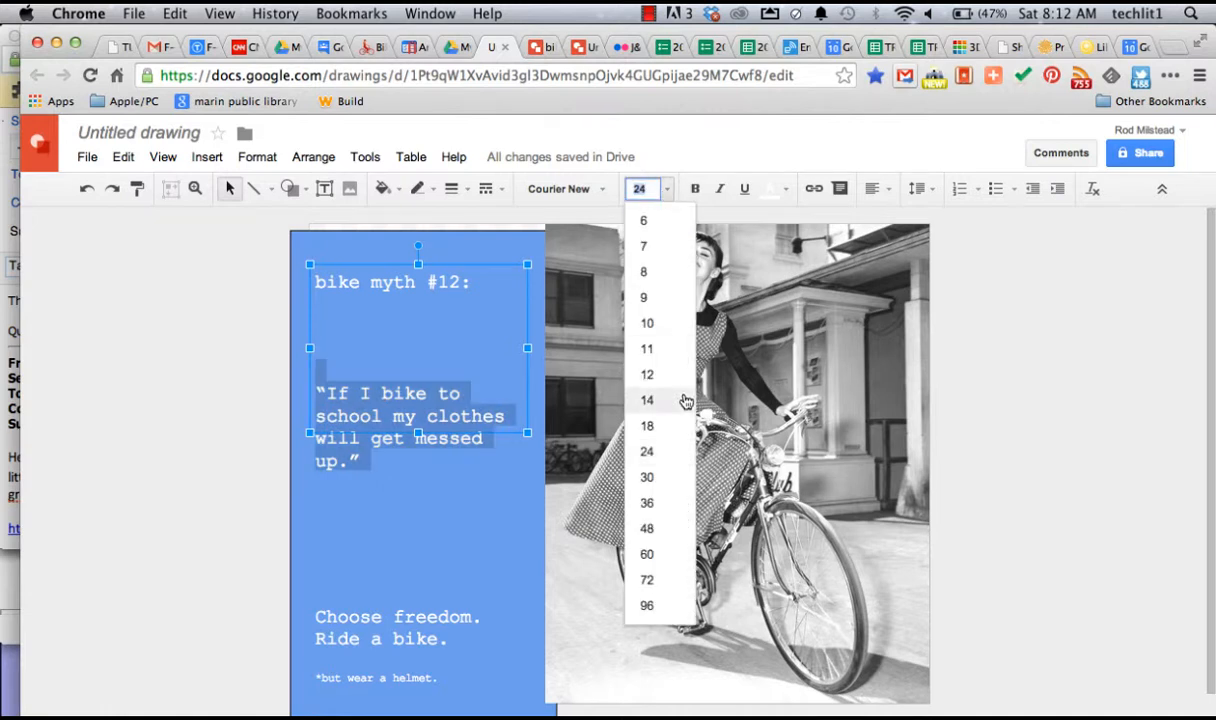
{"action": "left_click", "coordinate": [665, 478]}
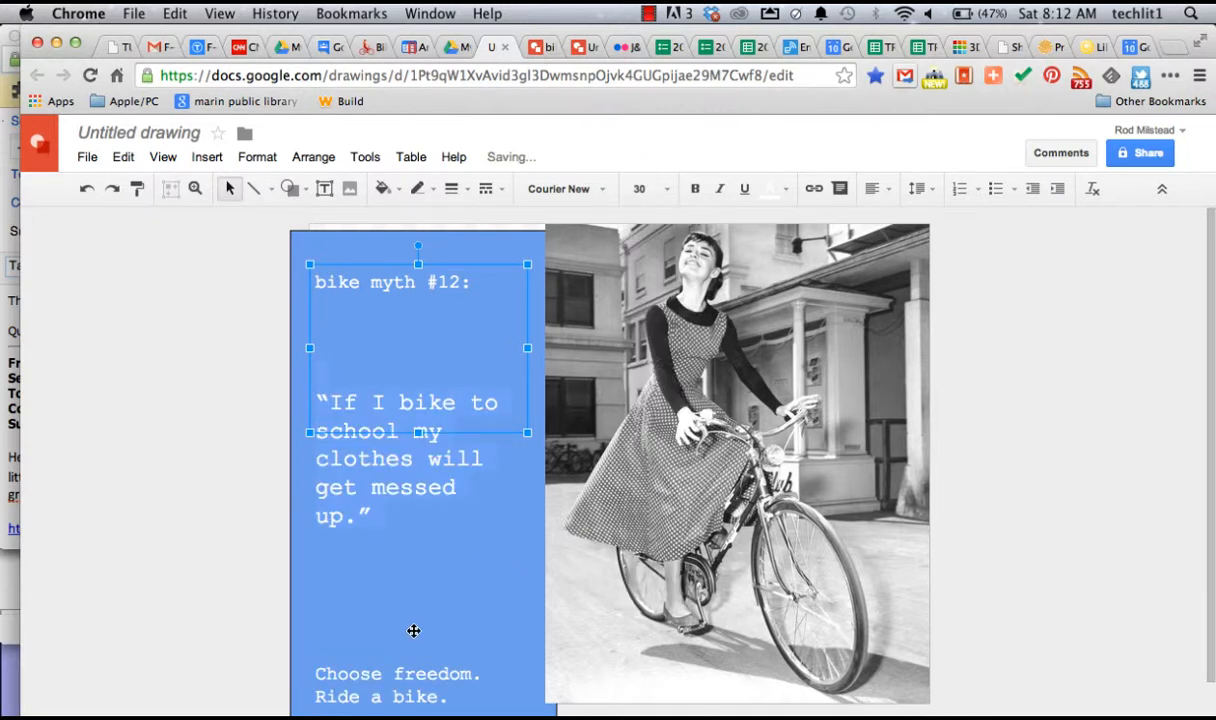
{"action": "left_click", "coordinate": [381, 542]}
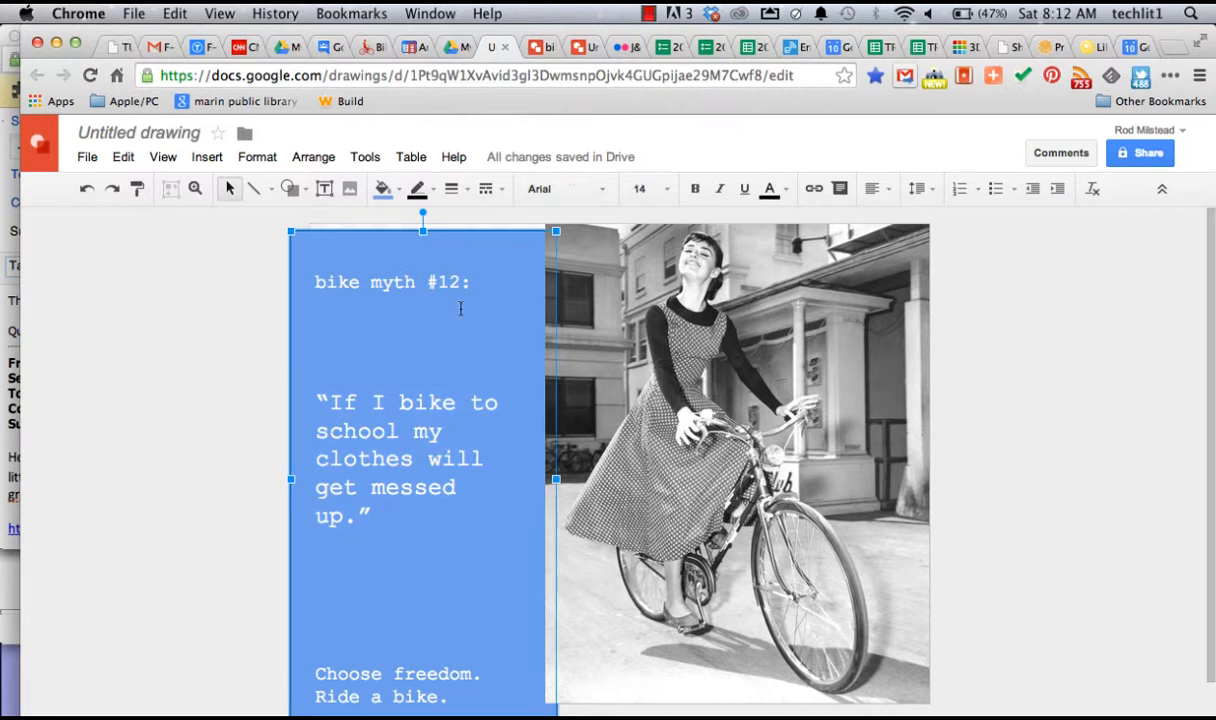
{"action": "left_click", "coordinate": [460, 308]}
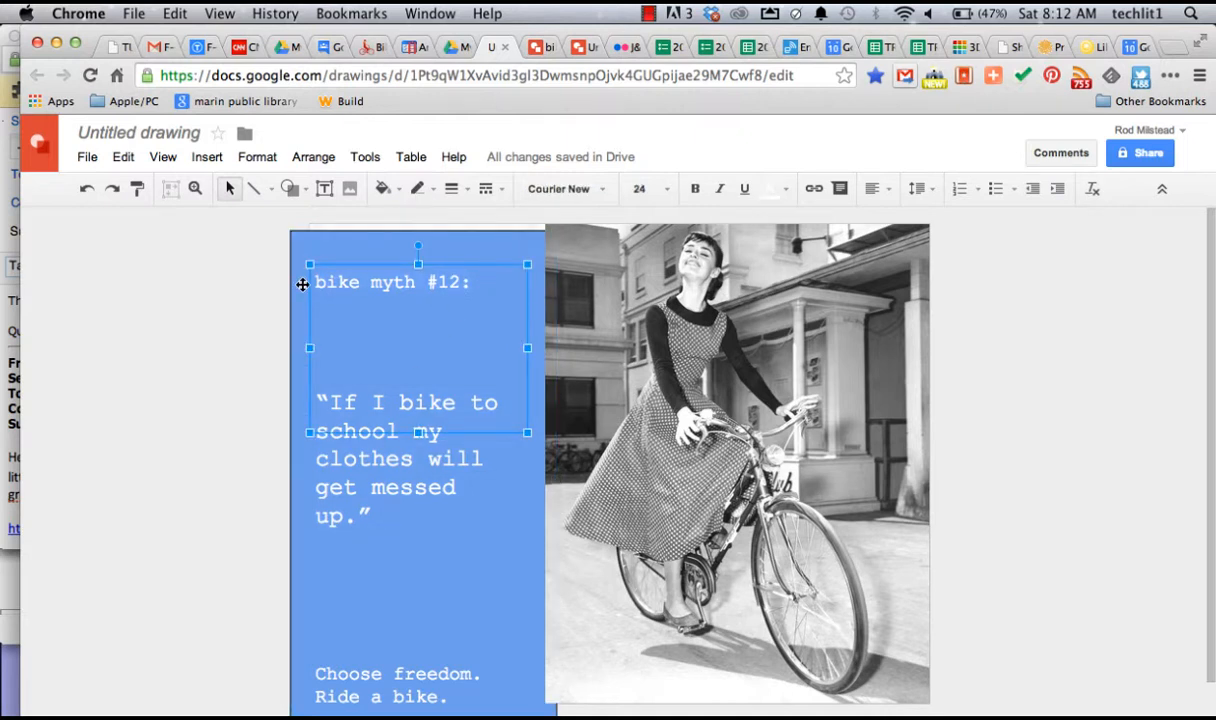
{"action": "left_click", "coordinate": [667, 190]}
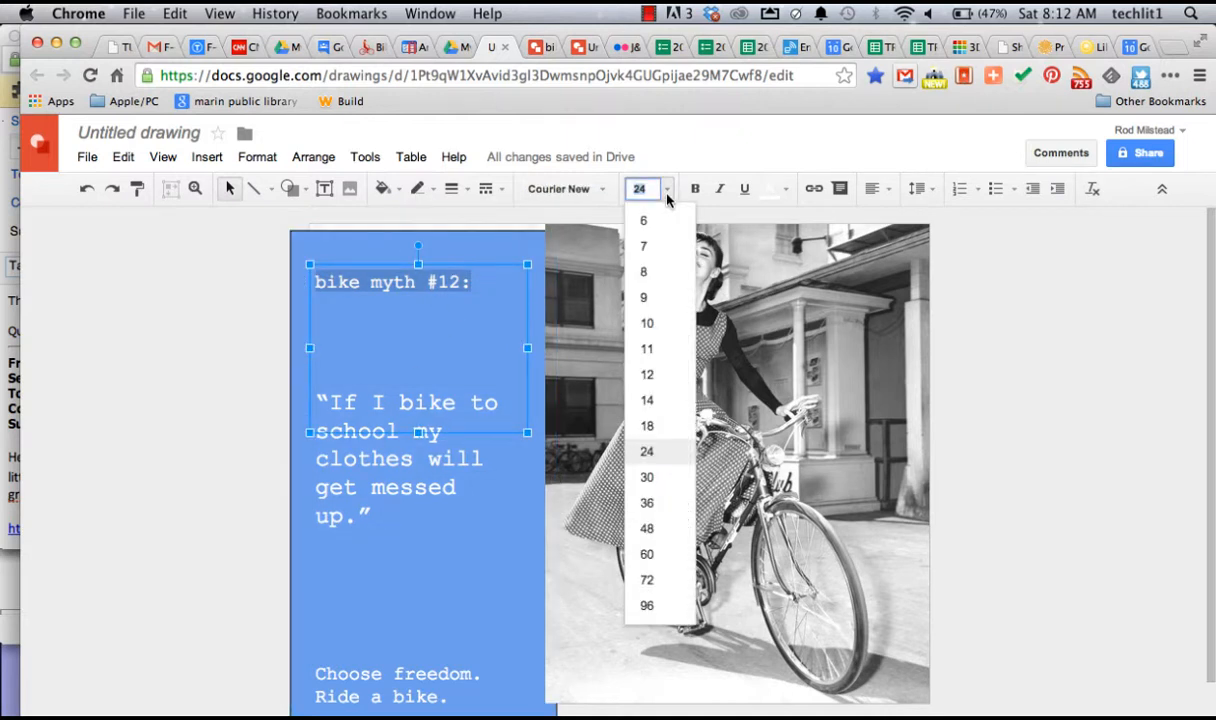
{"action": "left_click", "coordinate": [647, 477]}
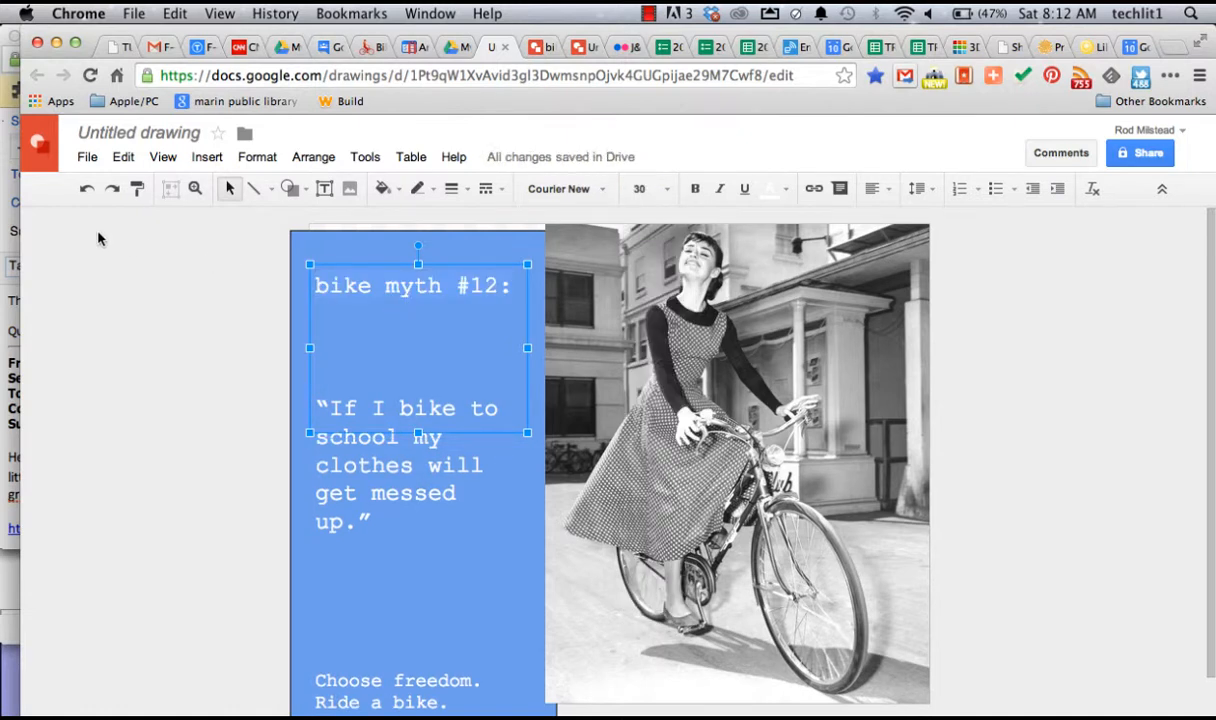
Examine the paint format tool, the line types, the arrow, callout and equation shapes, and the line color and weight options.
{"action": "left_click", "coordinate": [143, 195]}
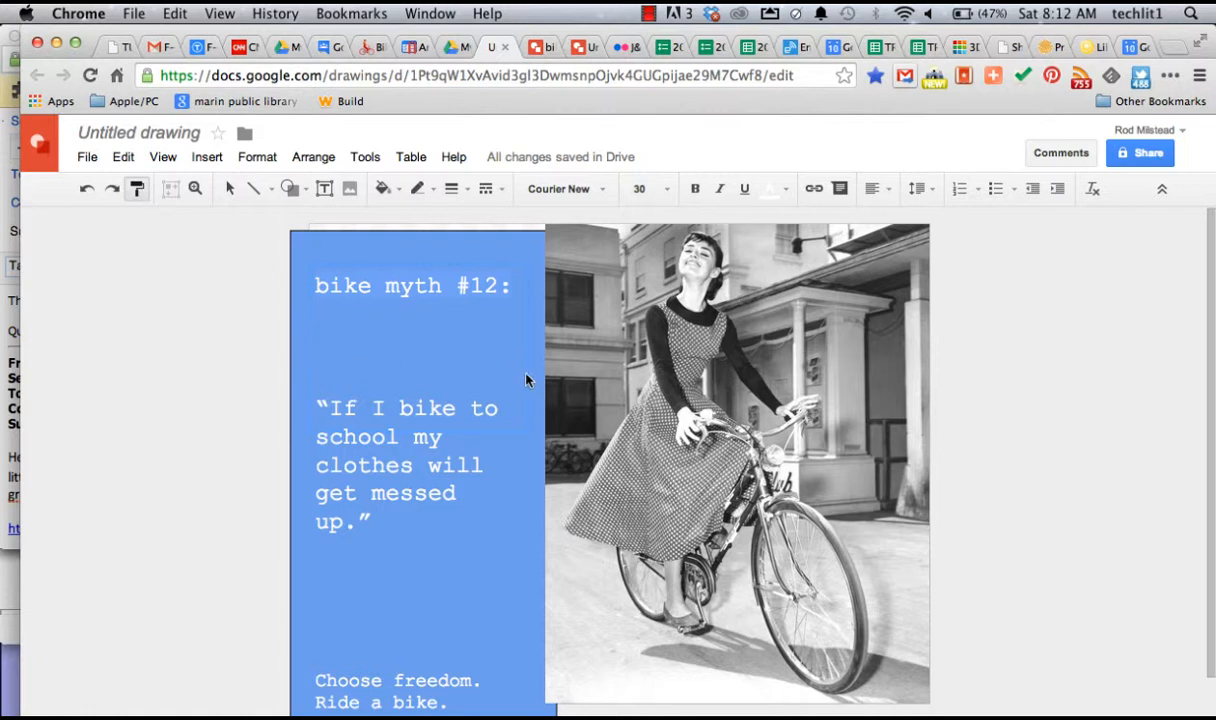
{"action": "left_click", "coordinate": [138, 190]}
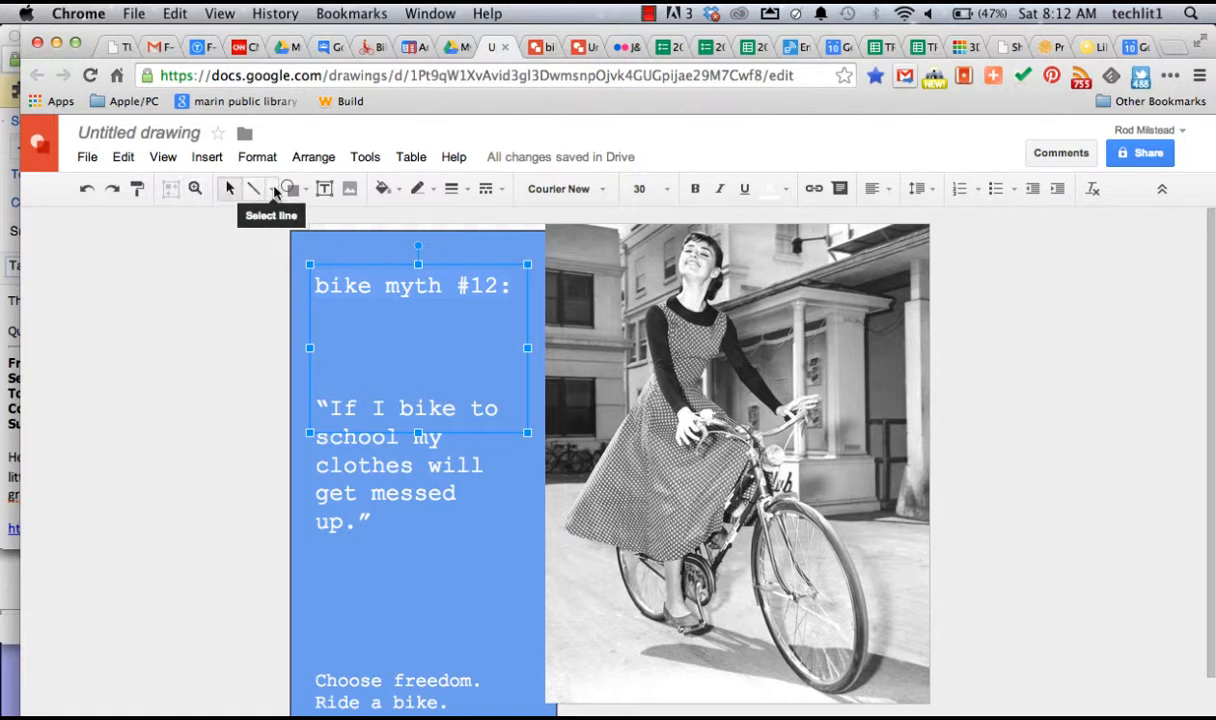
{"action": "left_click", "coordinate": [272, 190]}
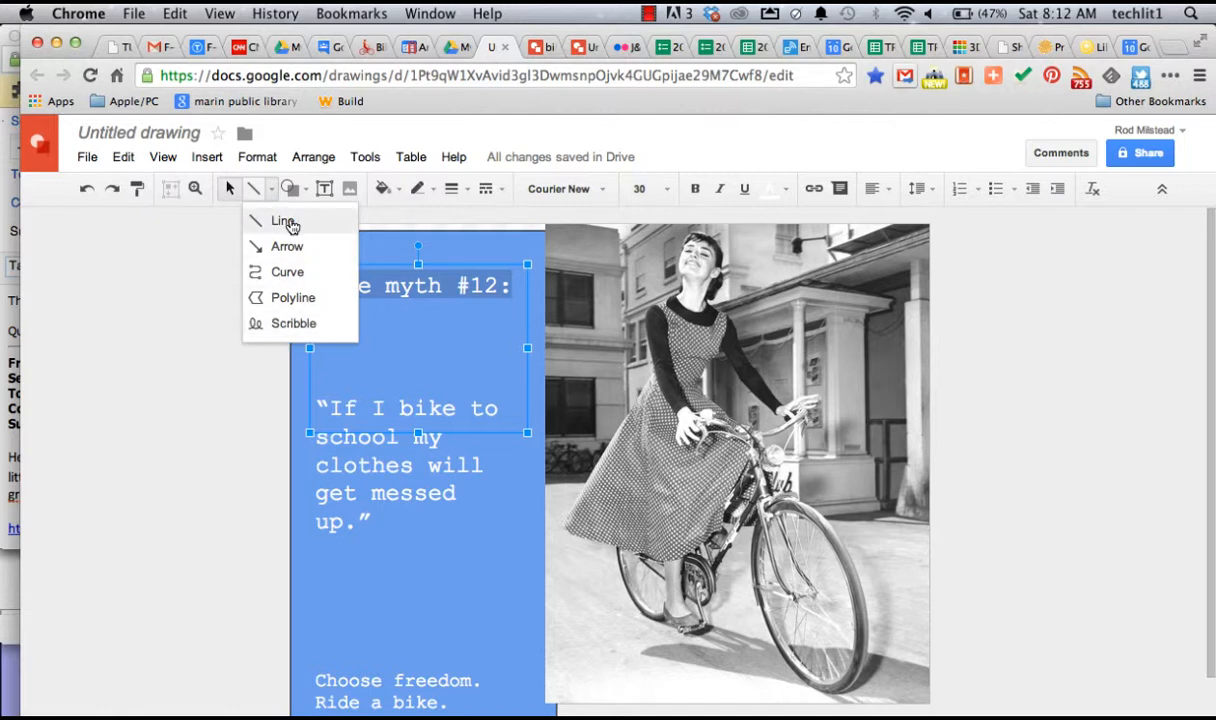
{"action": "left_click", "coordinate": [304, 190]}
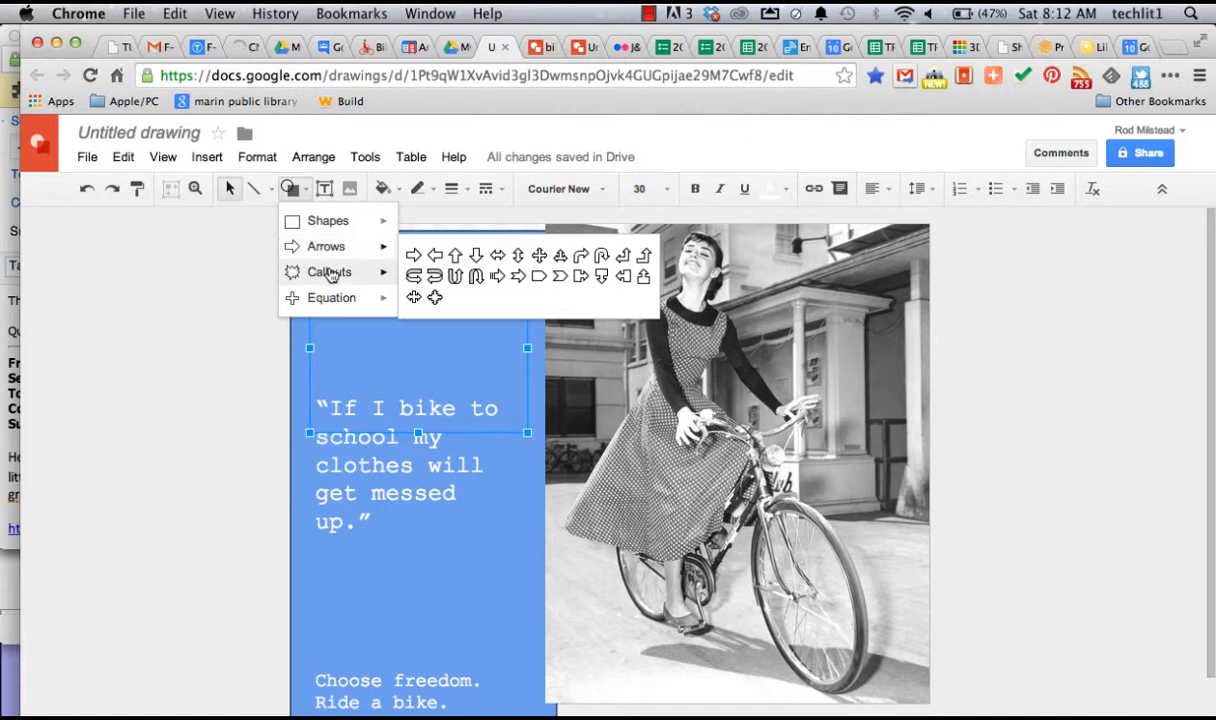
{"action": "mouse_move", "coordinate": [331, 275]}
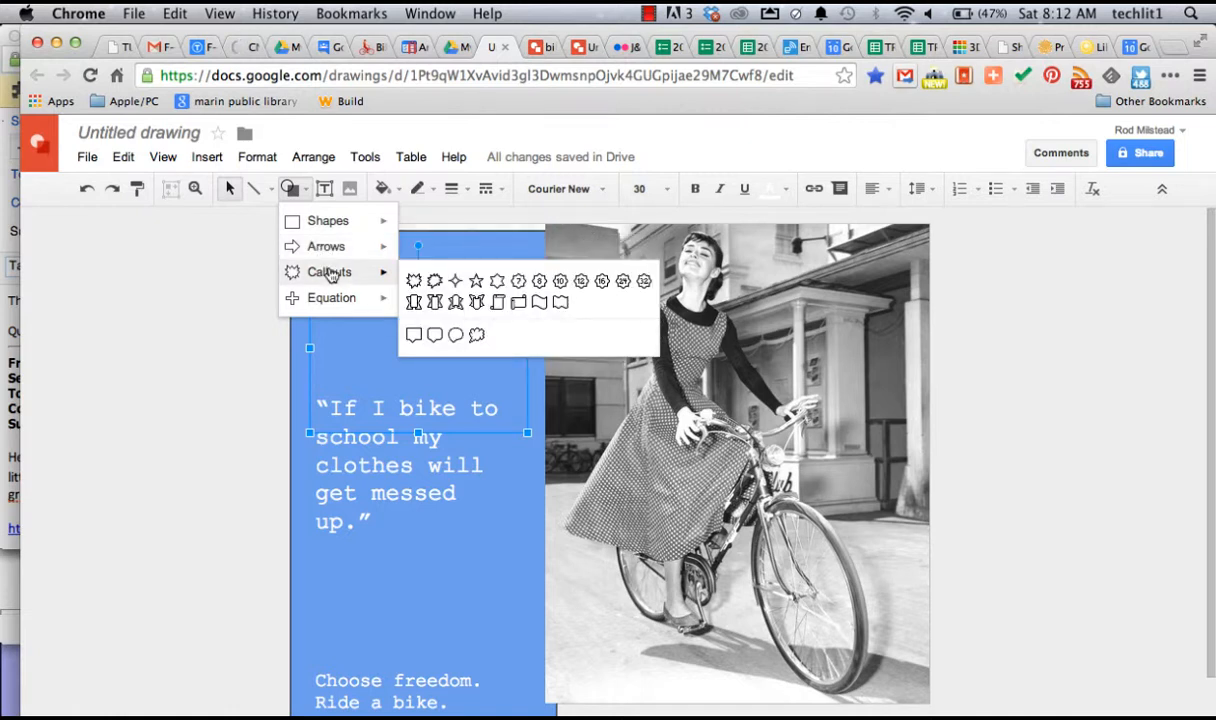
{"action": "mouse_move", "coordinate": [343, 311]}
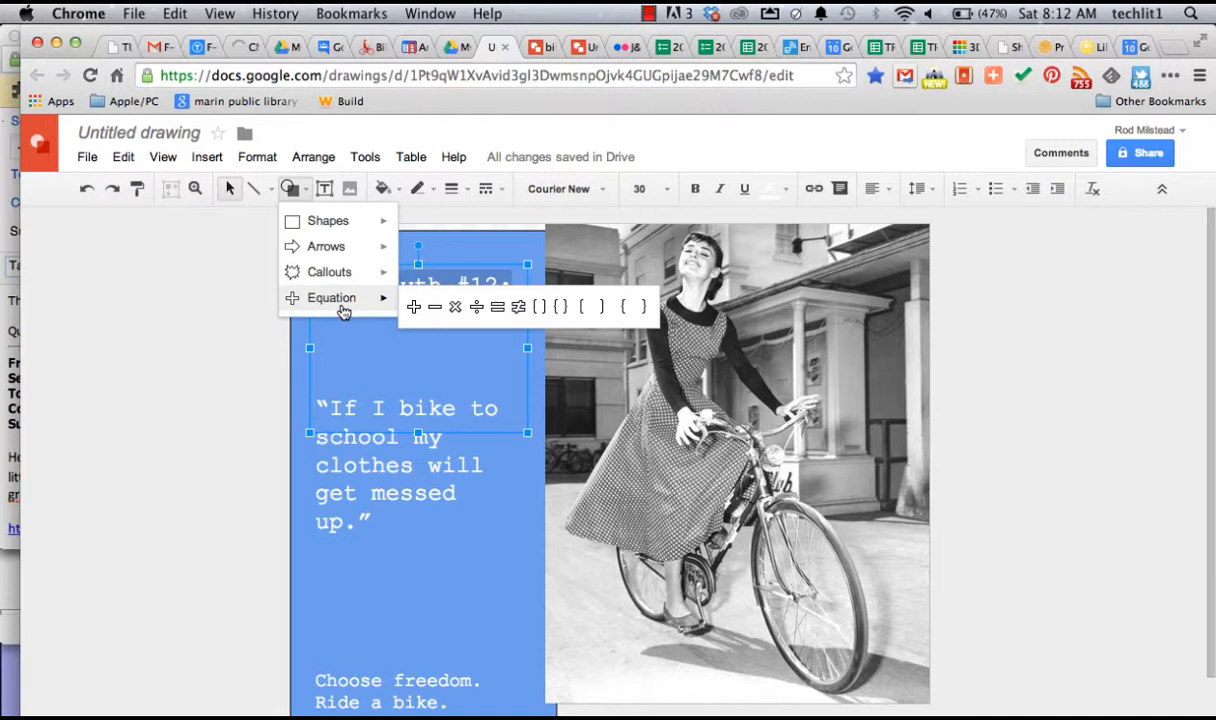
{"action": "left_click", "coordinate": [437, 190]}
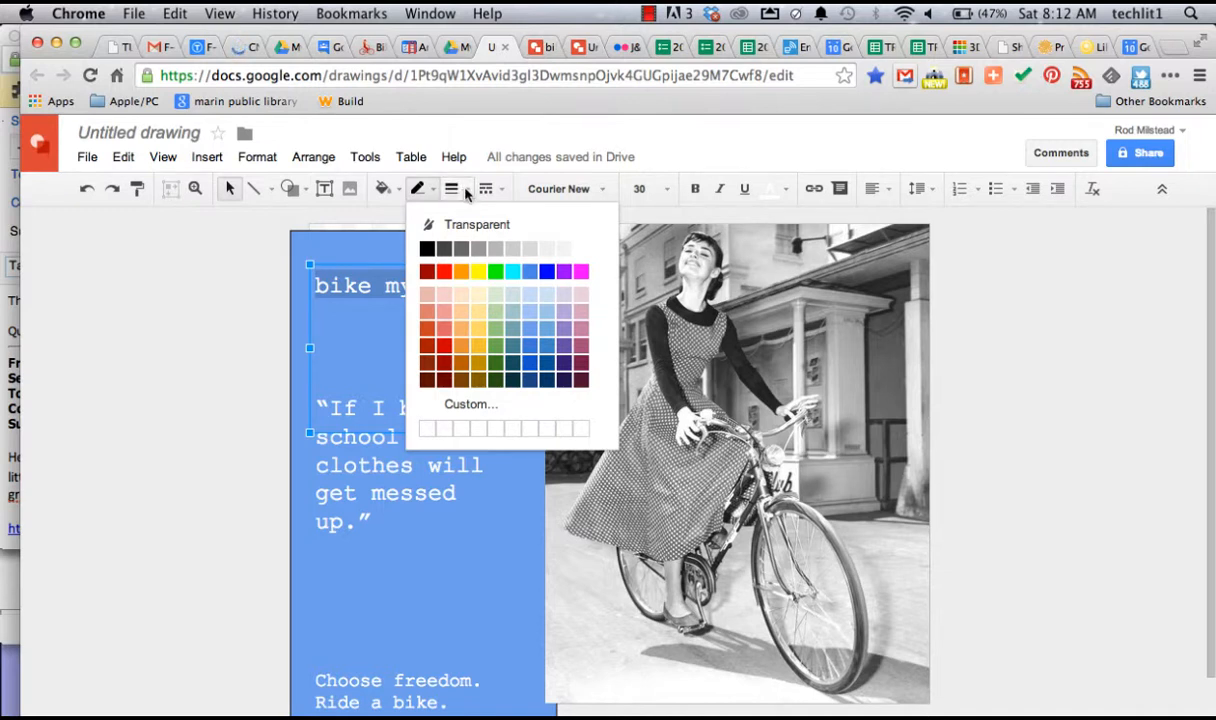
{"action": "left_click", "coordinate": [467, 192]}
{"action": "left_click", "coordinate": [467, 192]}
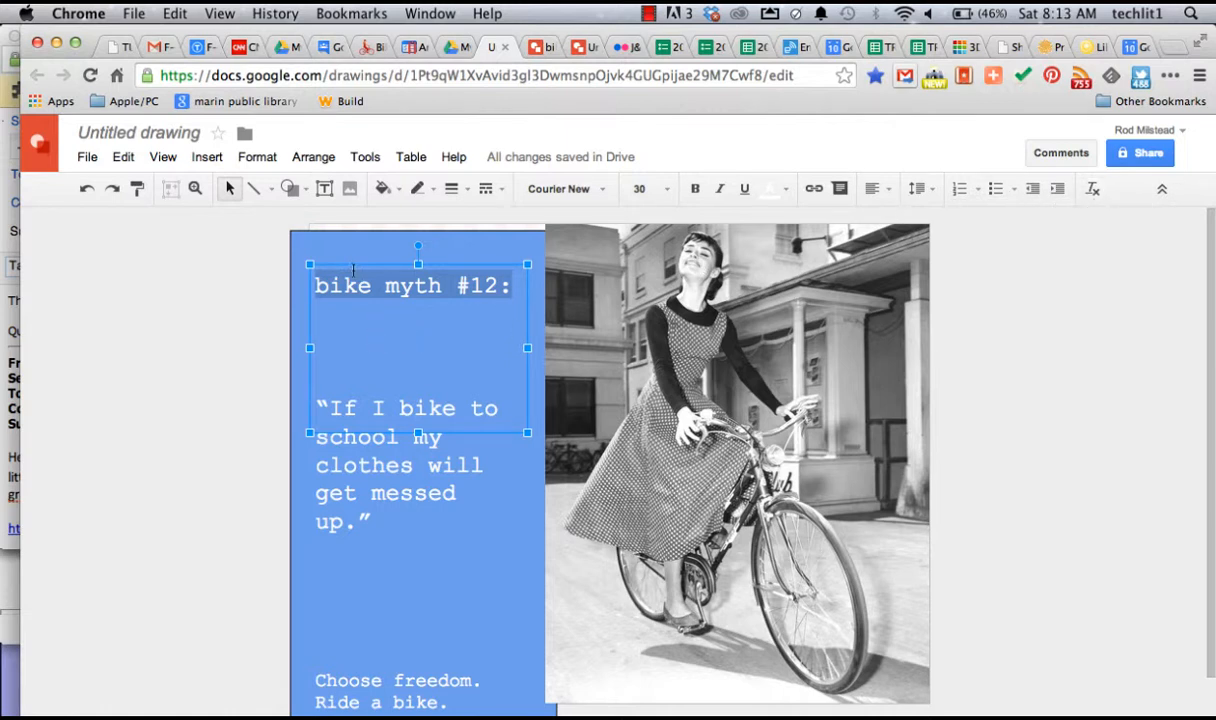
Move the blue rectangle so its upper-left corner lines up with the corner of the canvas.
{"action": "left_click", "coordinate": [333, 243]}
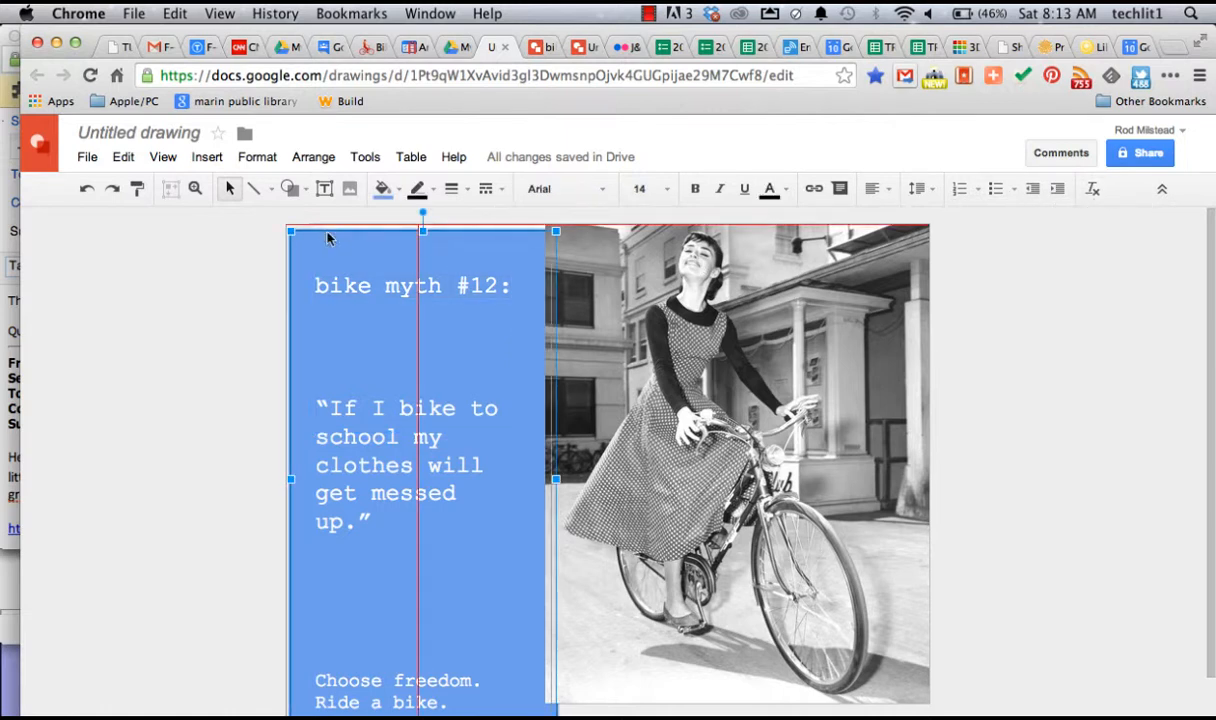
{"action": "left_click", "coordinate": [147, 322]}
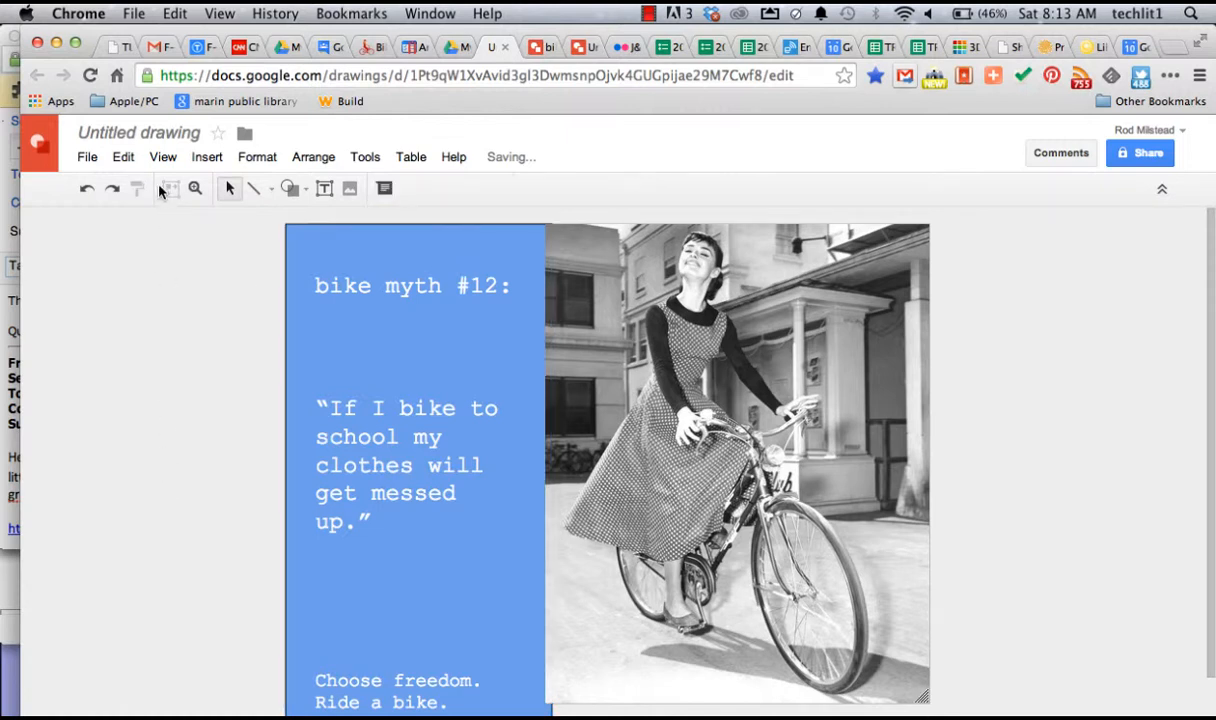
{"action": "left_click", "coordinate": [84, 155]}
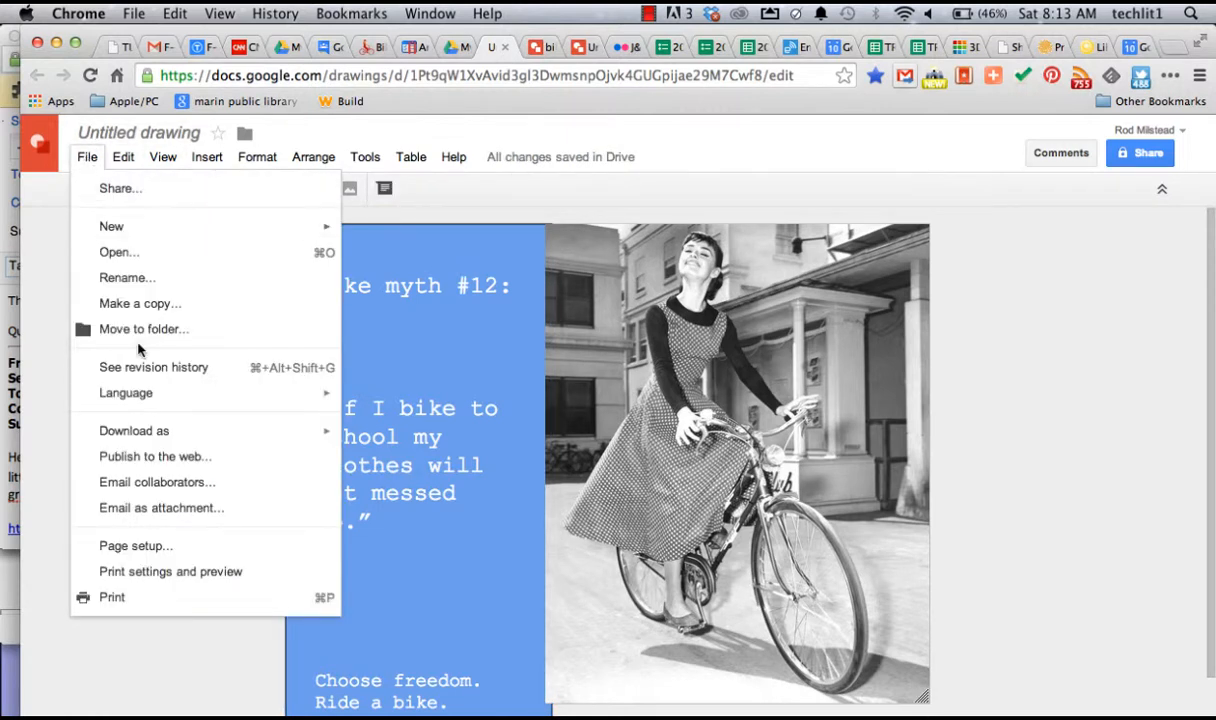
{"action": "mouse_move", "coordinate": [193, 440]}
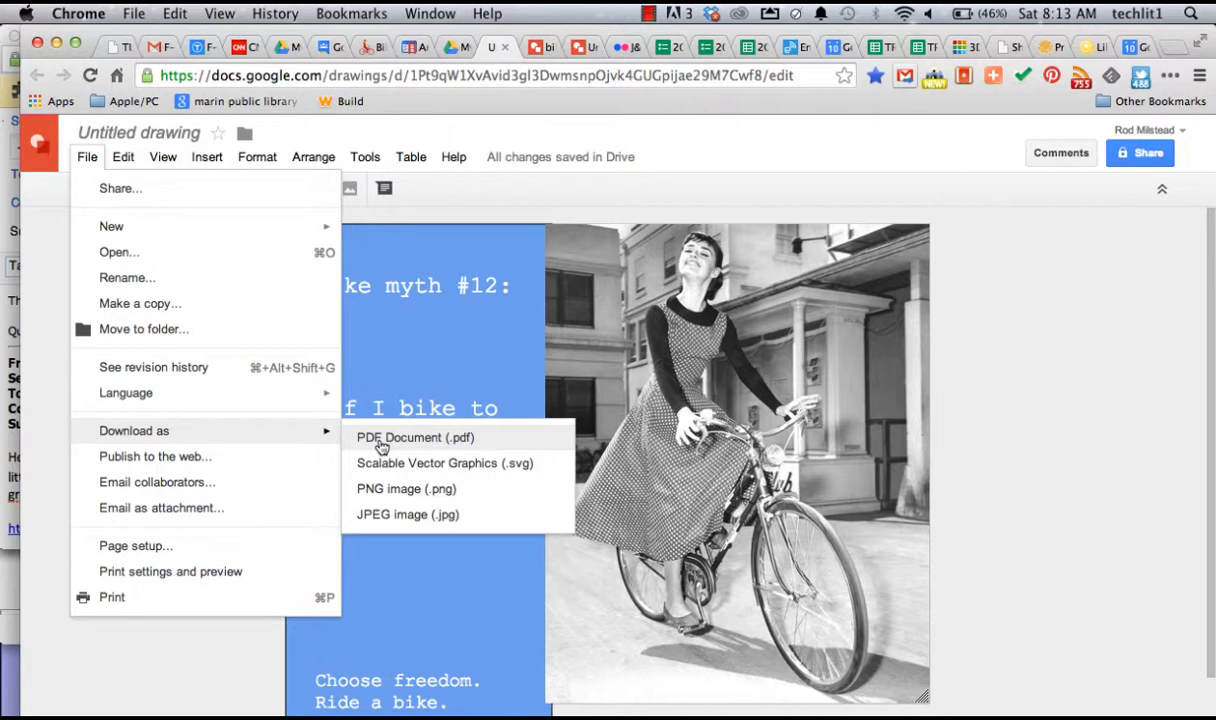
{"action": "left_click", "coordinate": [160, 649]}
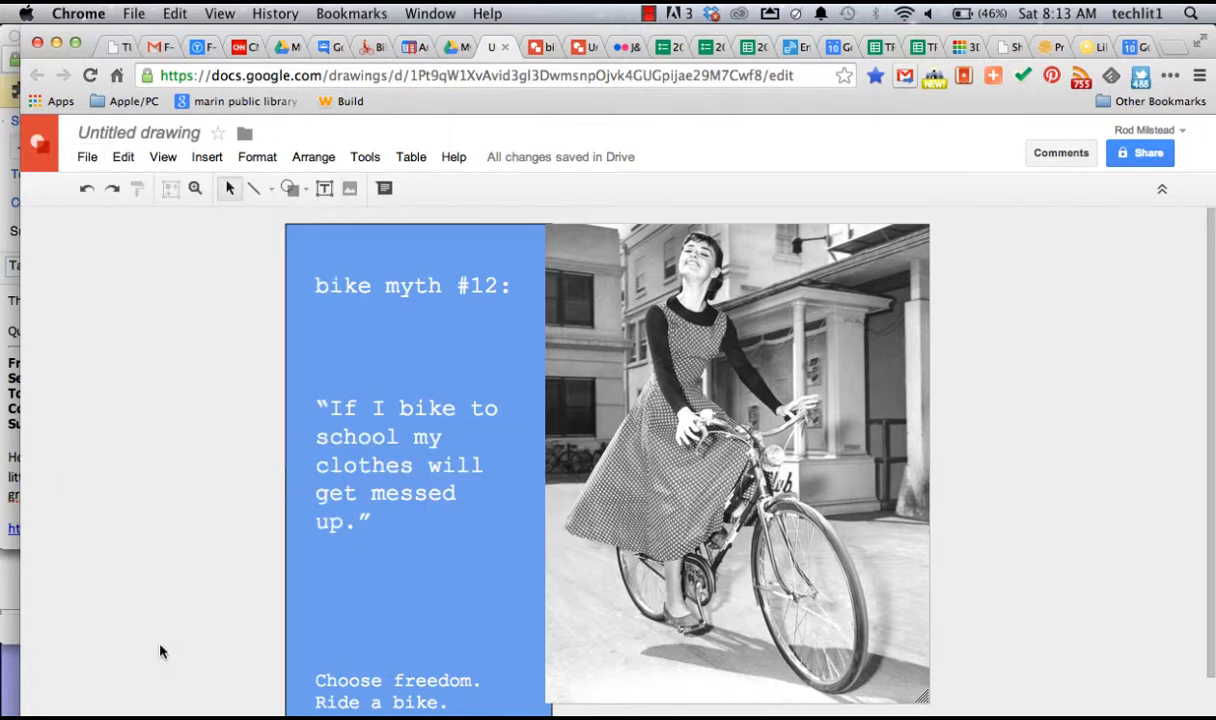